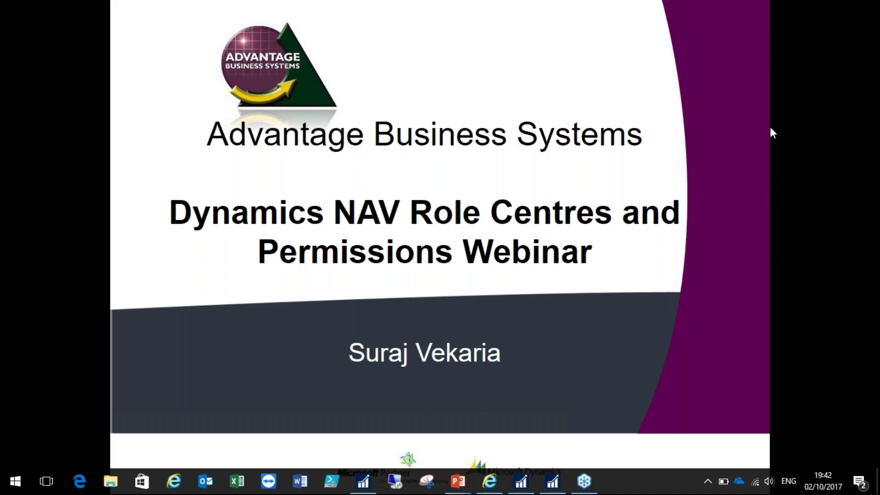
Step: Advance the slide show to the Agenda slide and switch to the Accounting Manager window of Microsoft Dynamics NAV
left_click(503, 97)
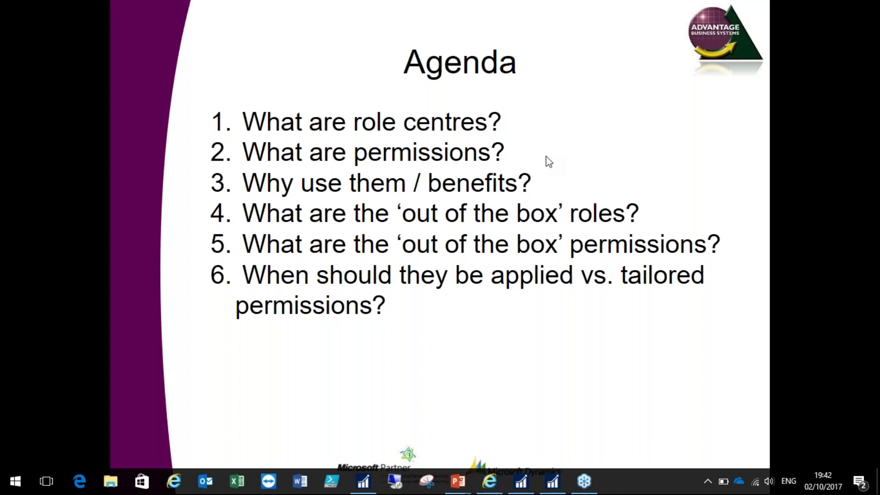
key("alt+Tab")
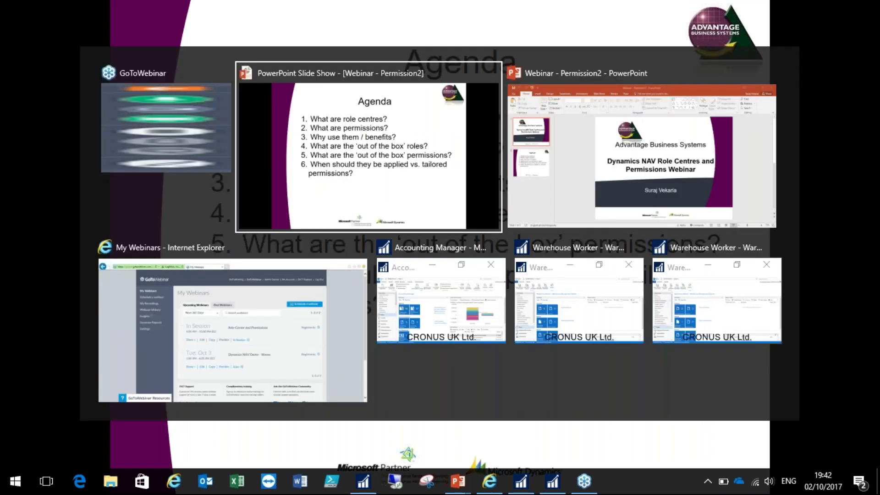
key("alt+Tab")
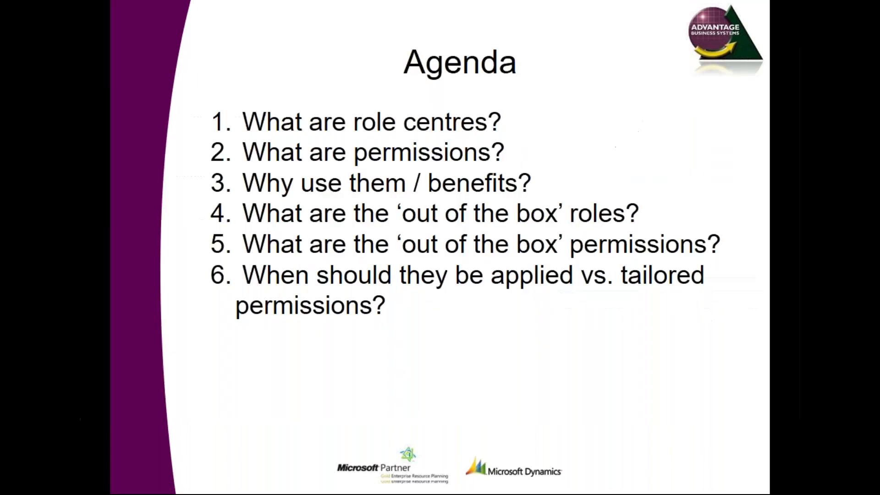
key("alt+Tab")
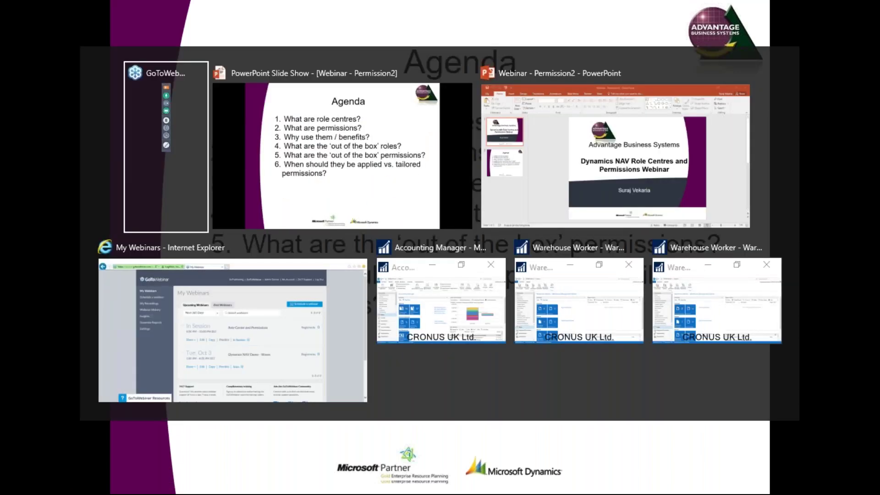
key("alt+Tab")
key("alt+Tab")
key("alt+Tab")
key("alt+Tab")
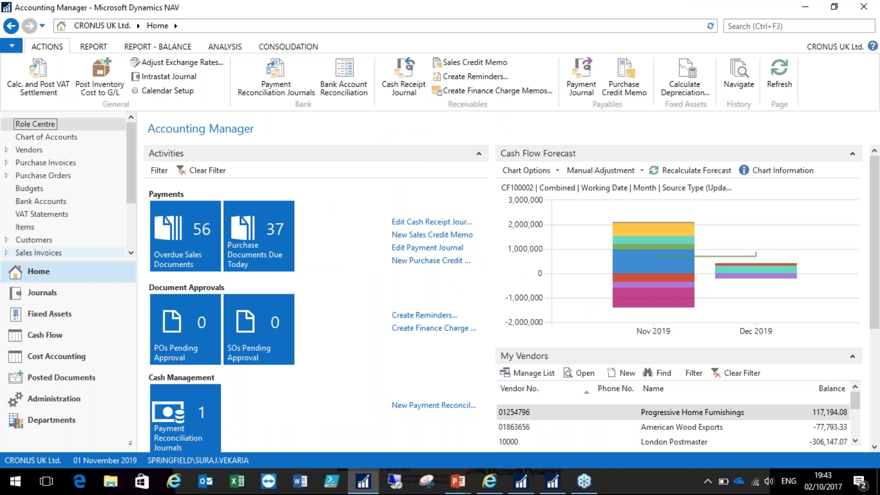
Step: View the balance report commands of the Accounting Manager Role Centre, and return to its general actions
left_click(519, 180)
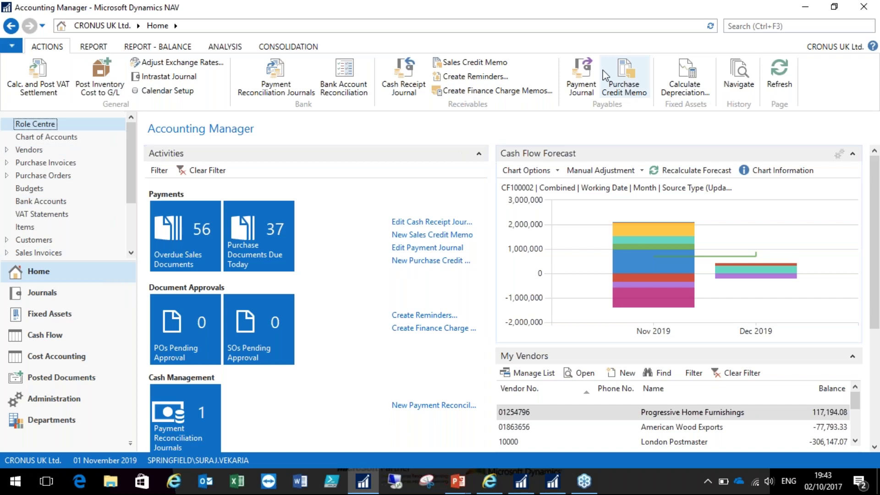
left_click(144, 47)
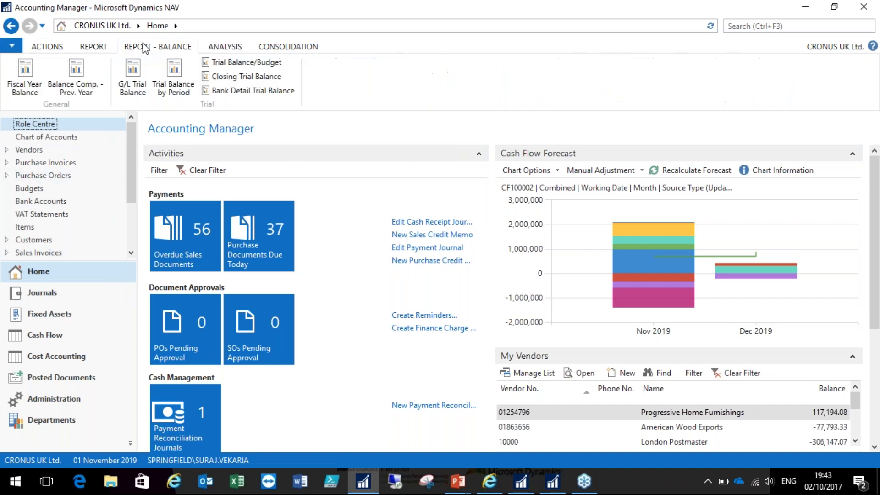
left_click(47, 47)
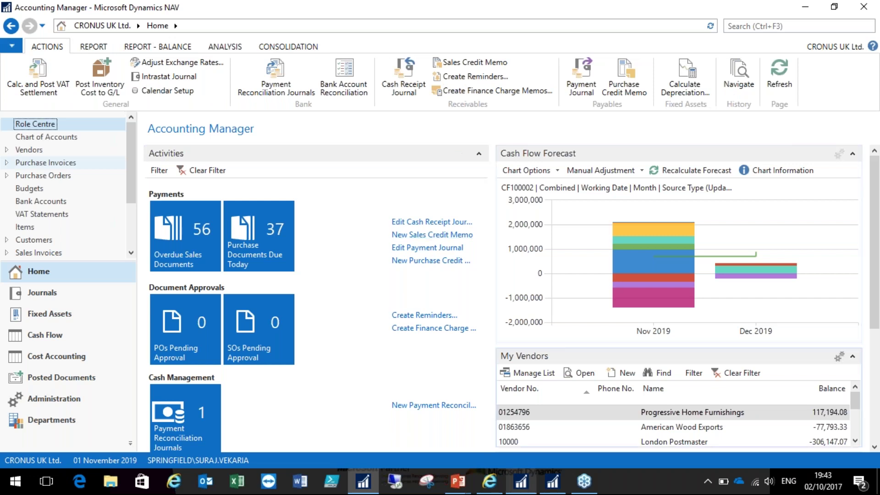
Step: Switch to the Warehouse Worker window and open the Chart of Accounts from General Ledger under the Financial Management department
mouse_move(521, 481)
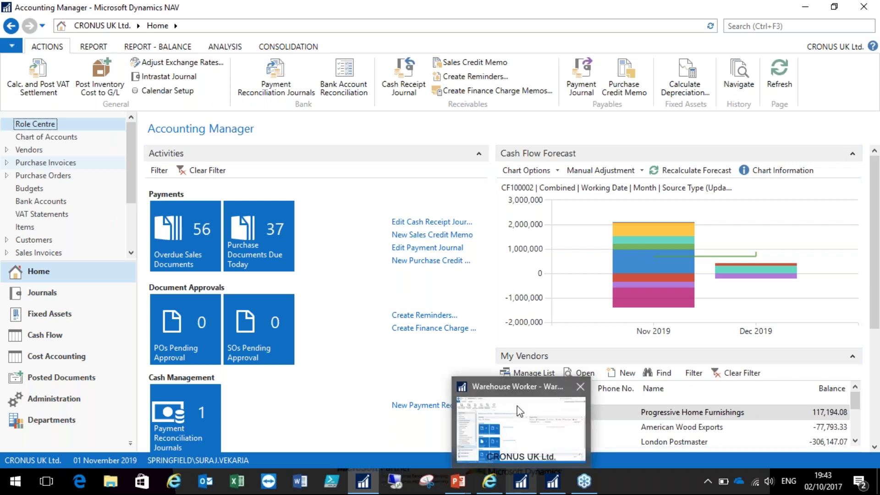
left_click(528, 395)
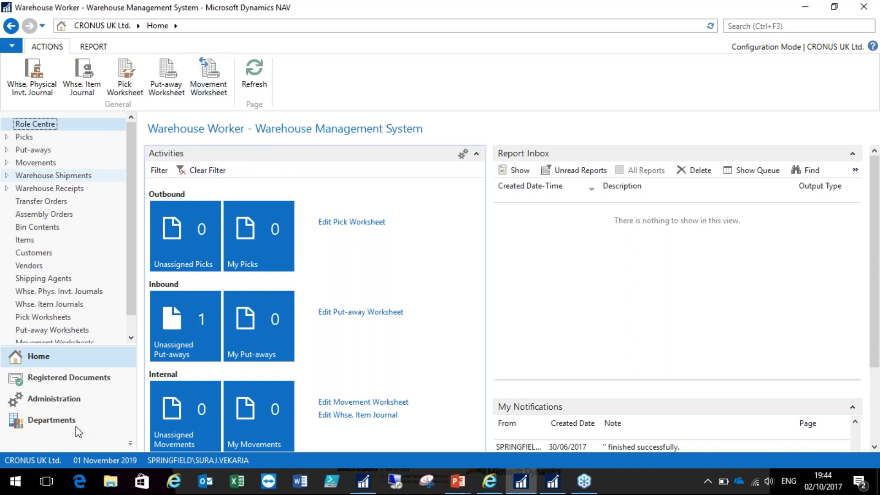
left_click(55, 421)
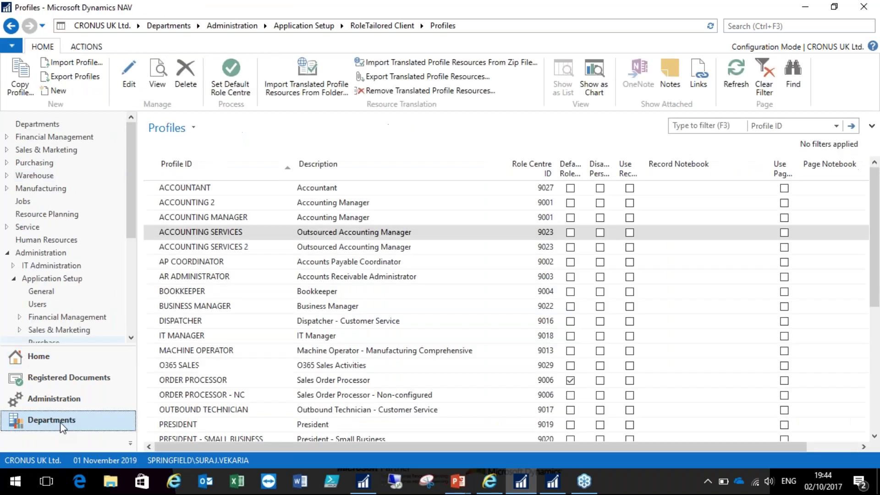
left_click(58, 138)
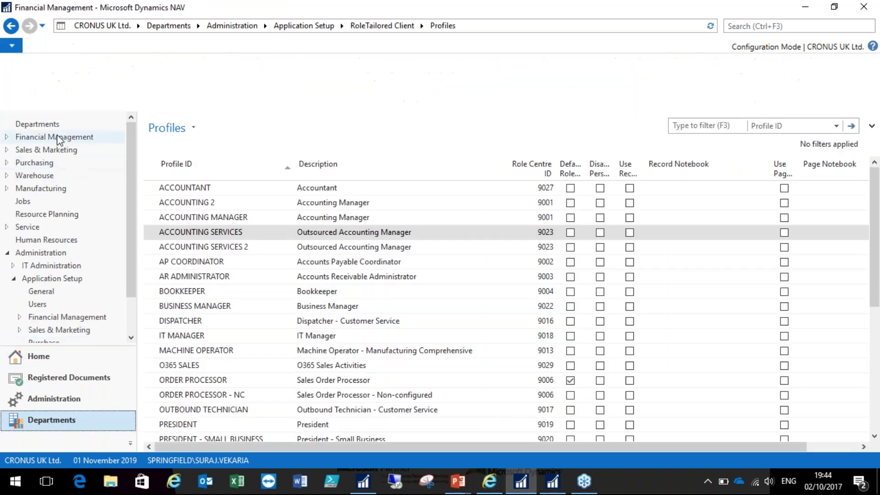
left_click(161, 81)
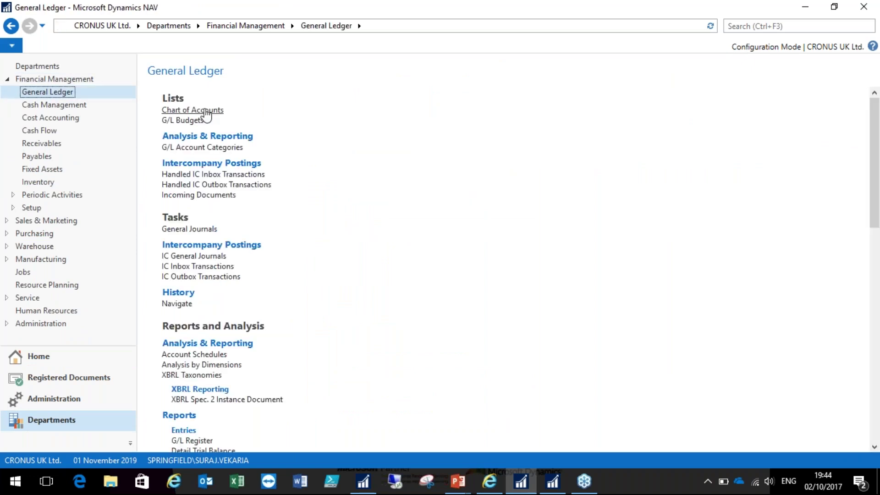
left_click(197, 166)
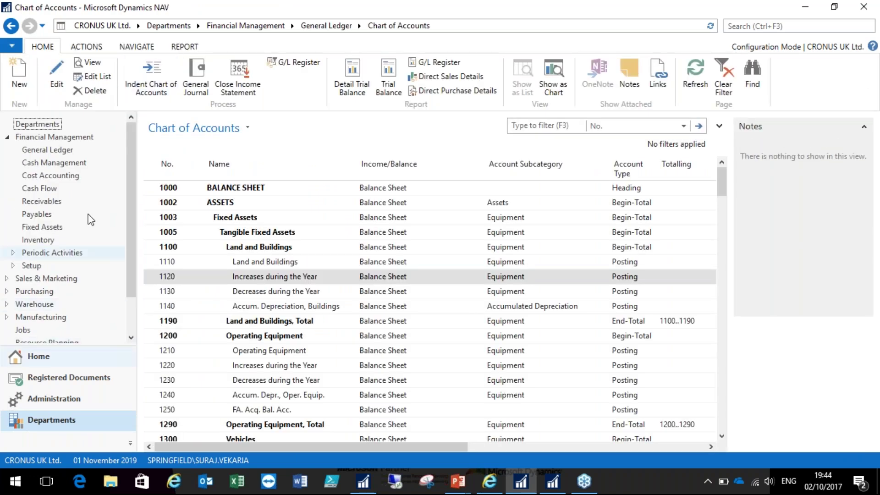
Step: Collapse Financial Management, go back to the Warehouse Worker Role Centre, and switch to the Accounting Manager window
left_click(7, 138)
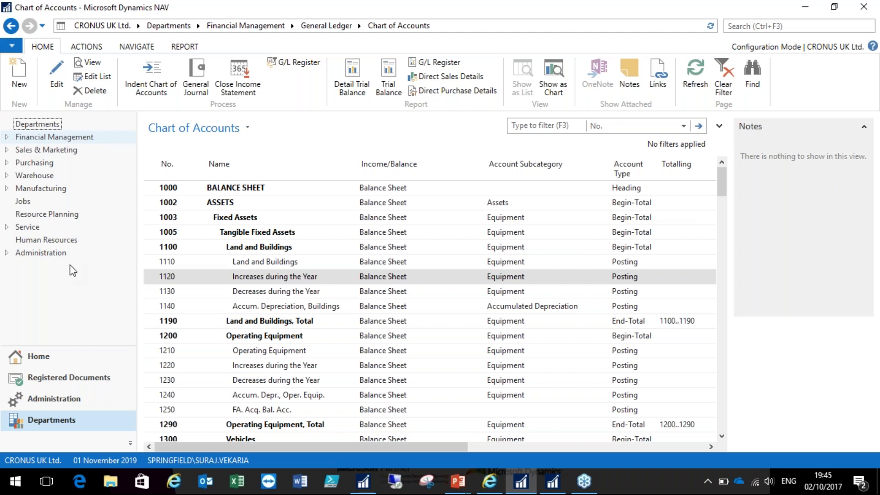
left_click(36, 365)
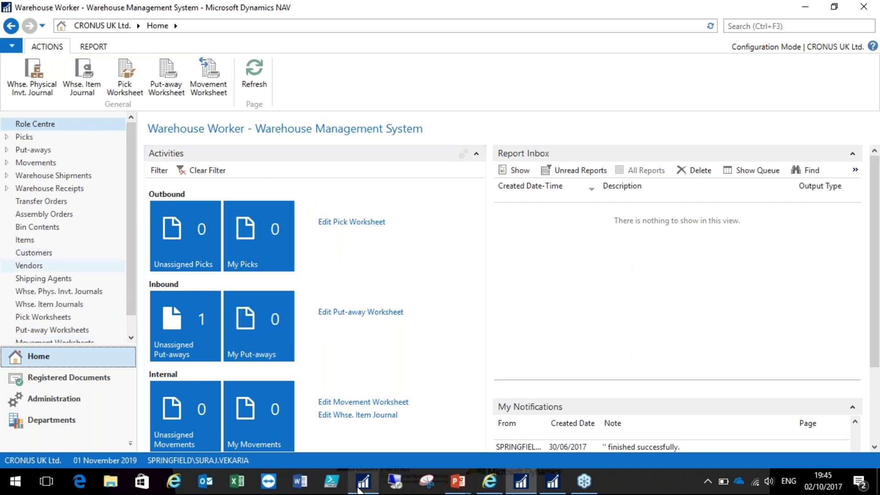
mouse_move(353, 472)
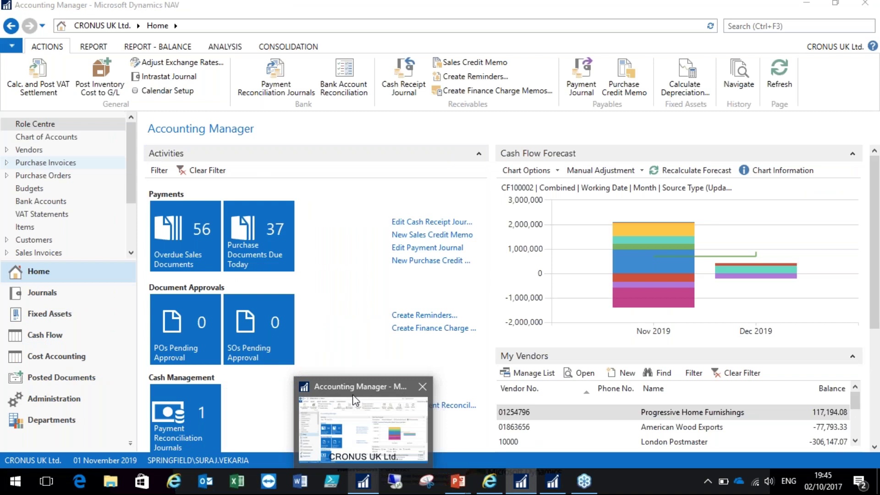
left_click(355, 400)
Step: Search for "role" and open the Profiles list of the RoleTailored Client area
key("ctrl+F3")
type("roles")
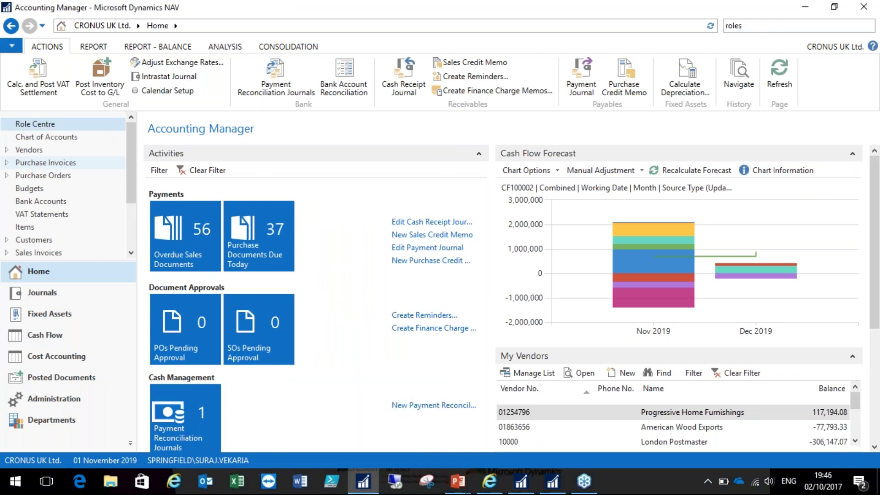
key("BackSpace")
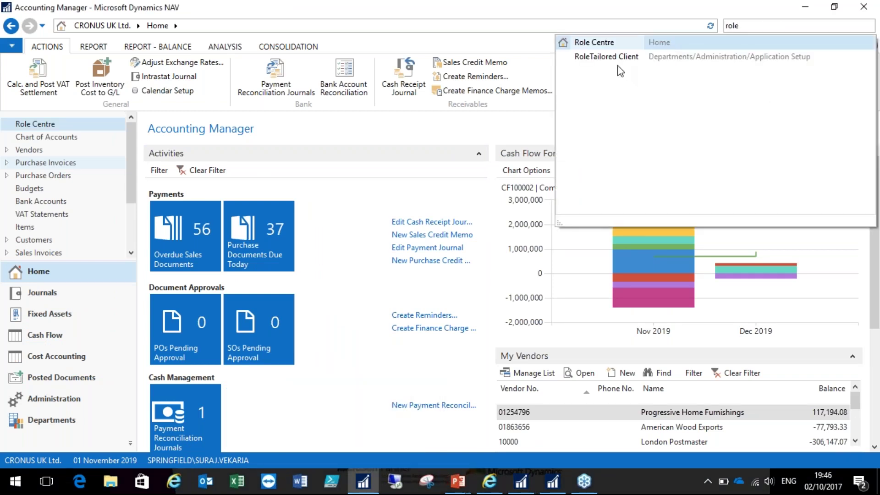
left_click(610, 57)
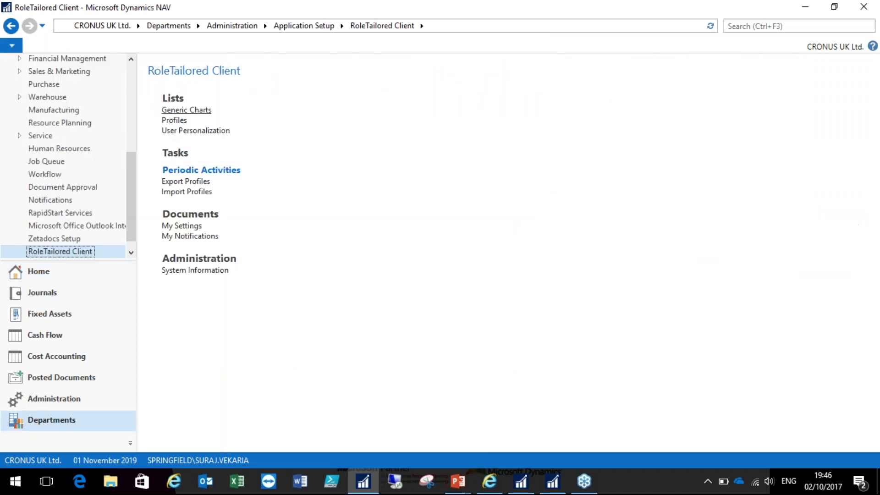
left_click(173, 174)
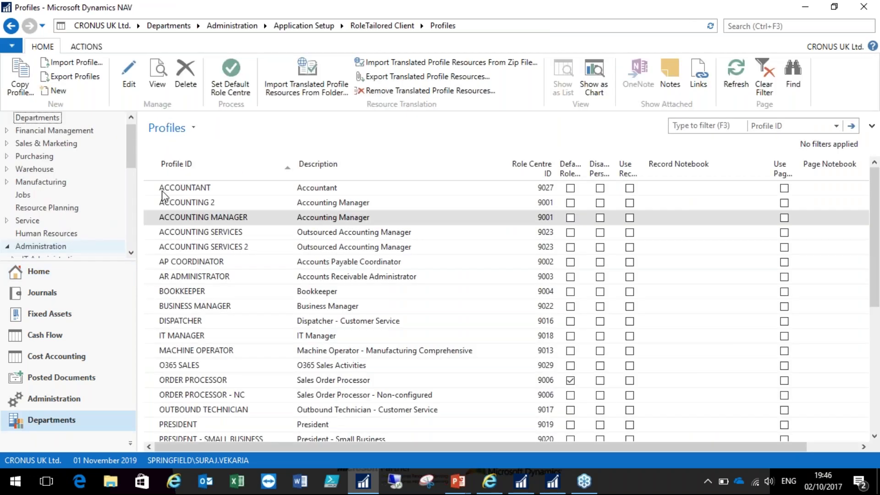
Step: Select the profiles from ACCOUNTANT to AR ADMINISTRATOR and look through the rest of the Profiles list
left_click_drag(153, 193, 157, 237)
left_click_drag(147, 188, 150, 276)
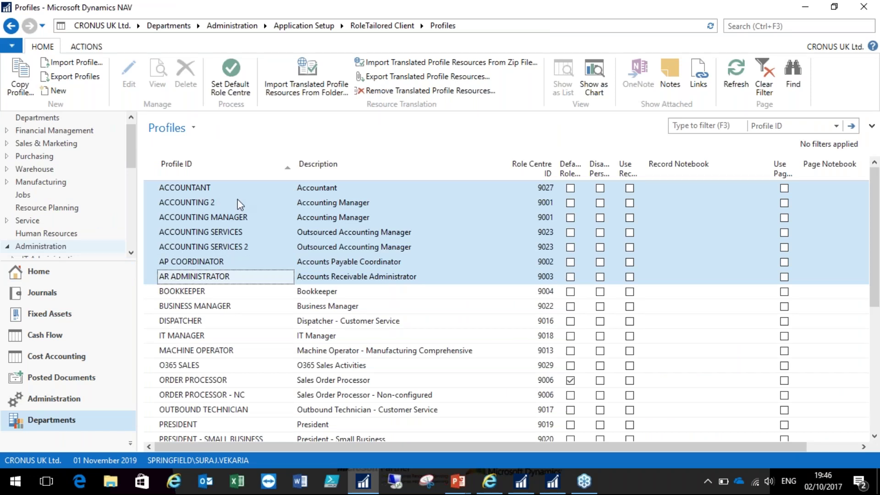
scroll(242, 247, "down", 1)
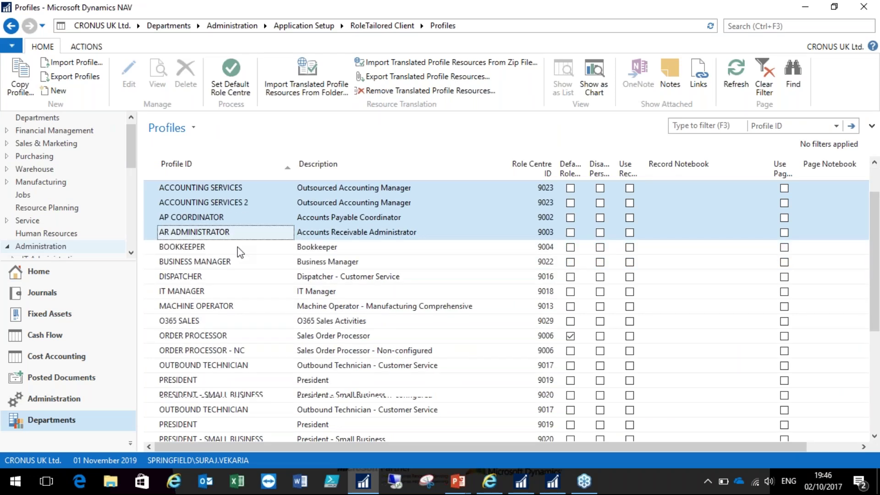
scroll(241, 252, "down", 2)
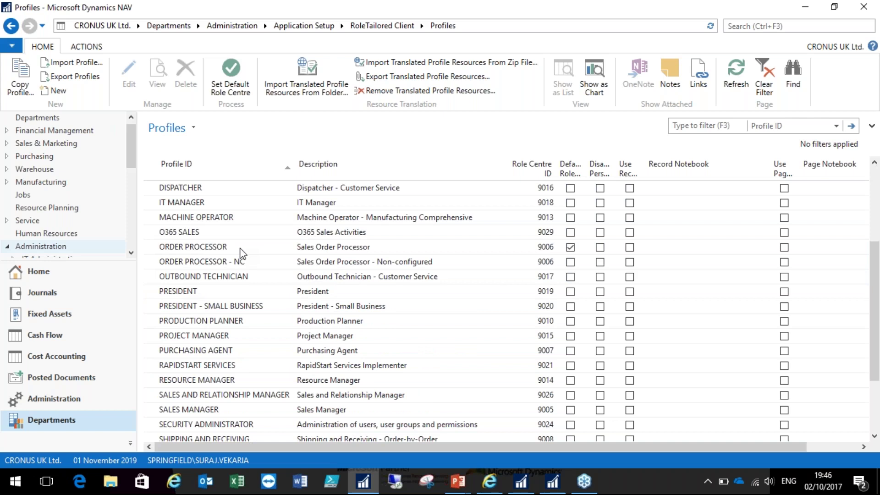
scroll(242, 253, "down", 2)
scroll(274, 271, "up", 6)
left_click(233, 189)
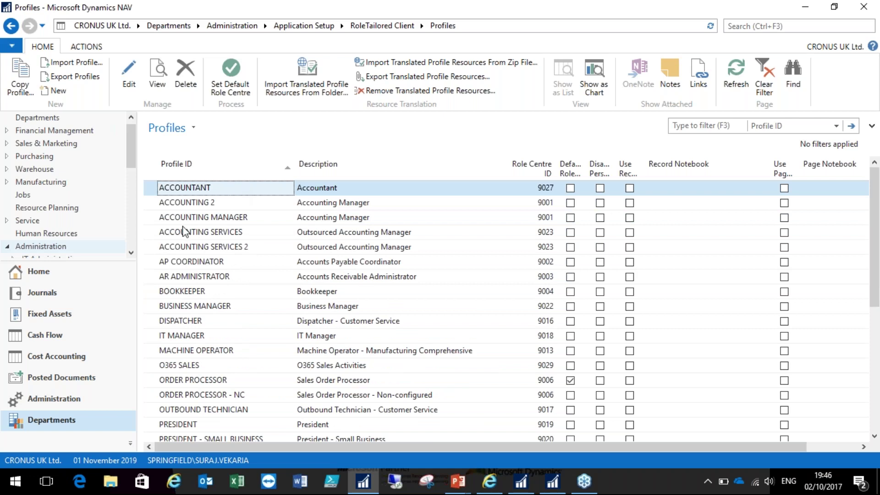
left_click(18, 75)
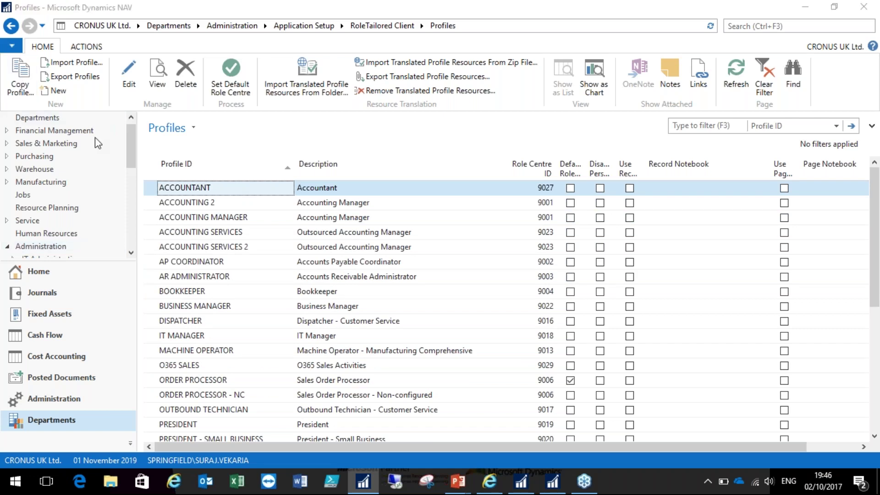
key("Escape")
left_click(219, 202)
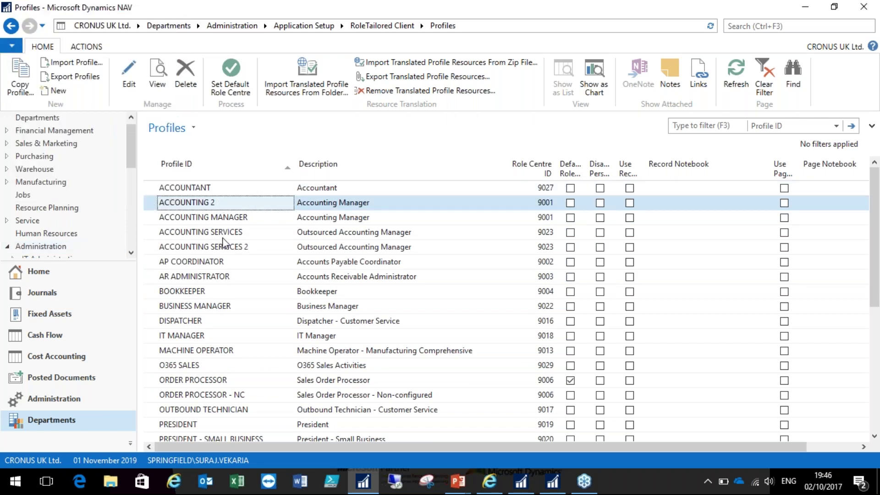
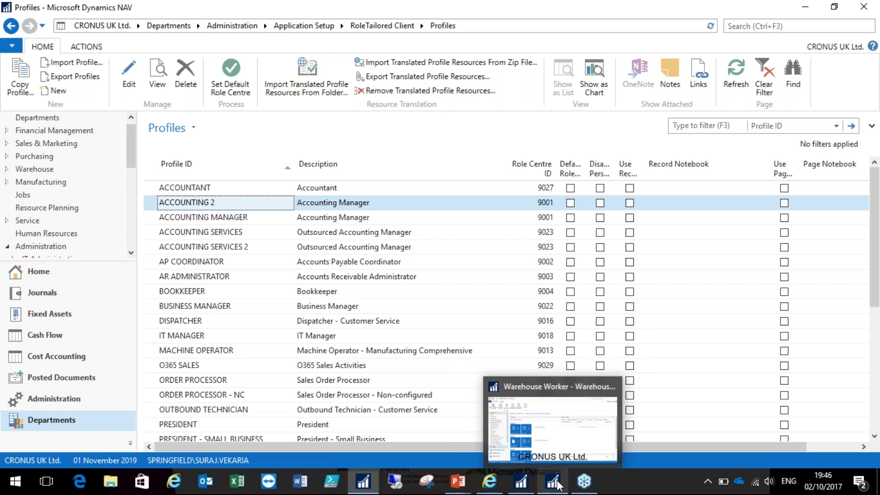
Step: In the Warehouse Worker window, search for "order service" and open the Planning page of the Purchasing department
left_click(553, 481)
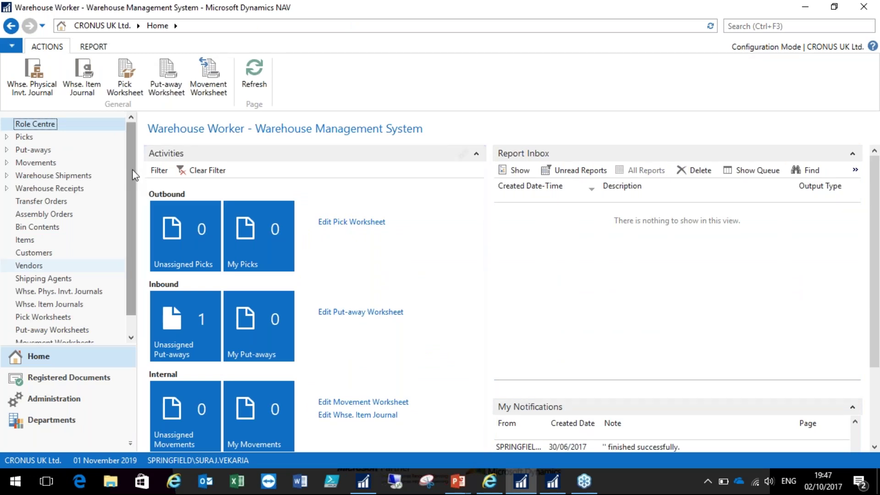
scroll(69, 229, "down", 1)
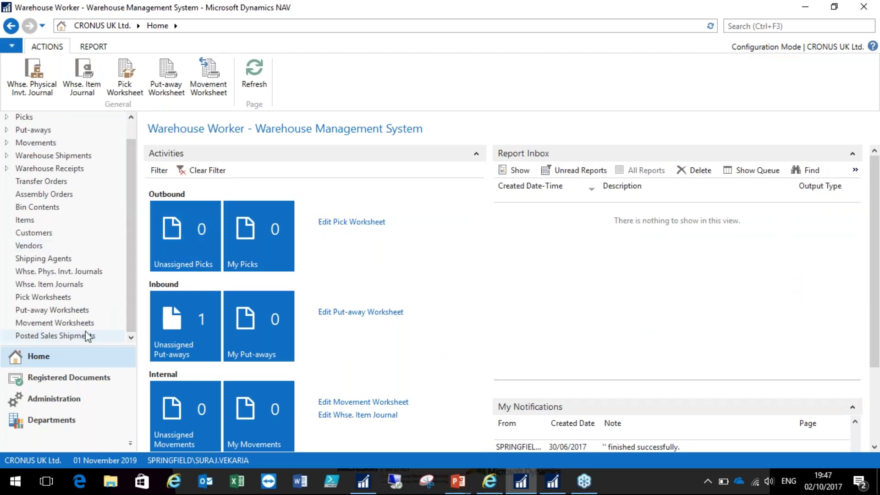
left_click(747, 27)
type("order")
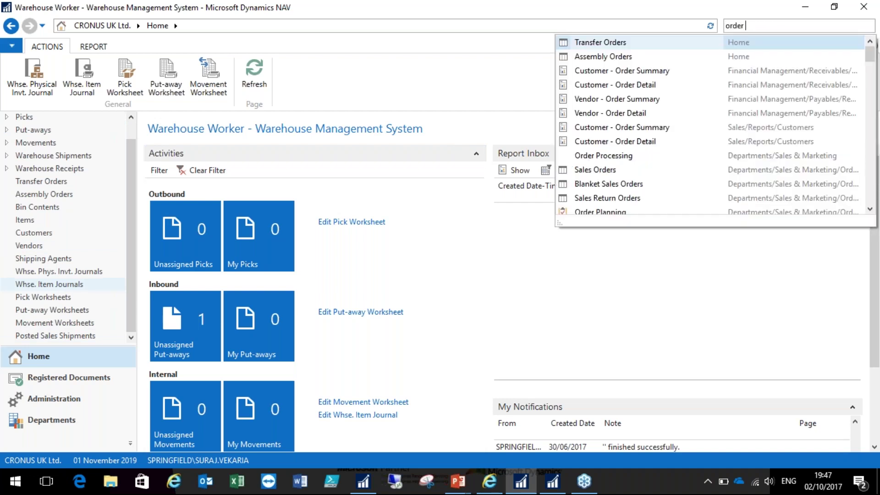
type(" service")
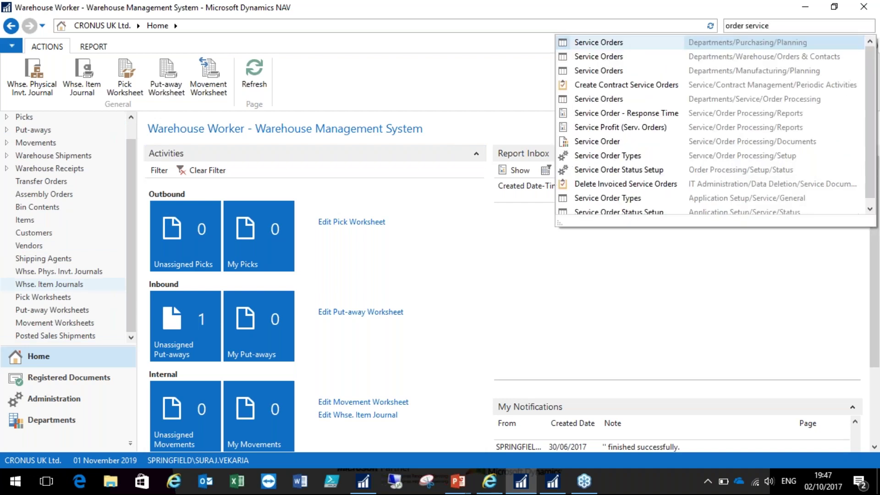
left_click(742, 43)
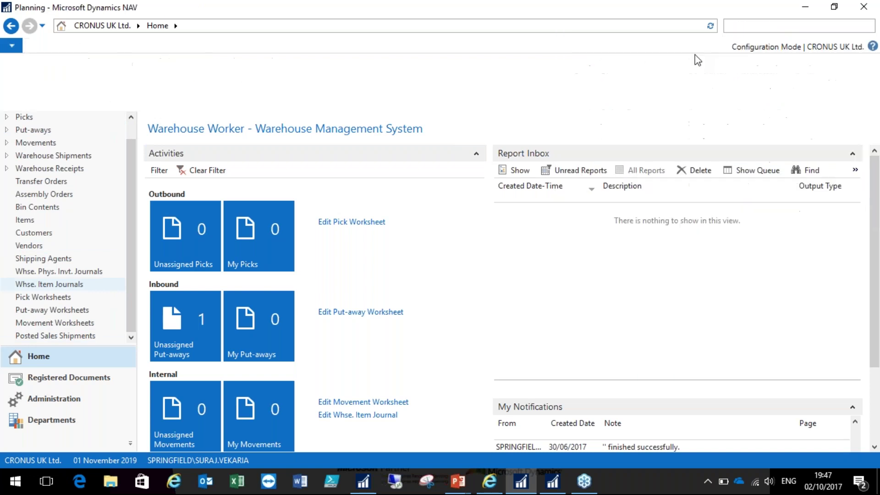
Step: Add the Purchase Orders list to the Warehouse Worker profile's navigation pane
right_click(212, 143)
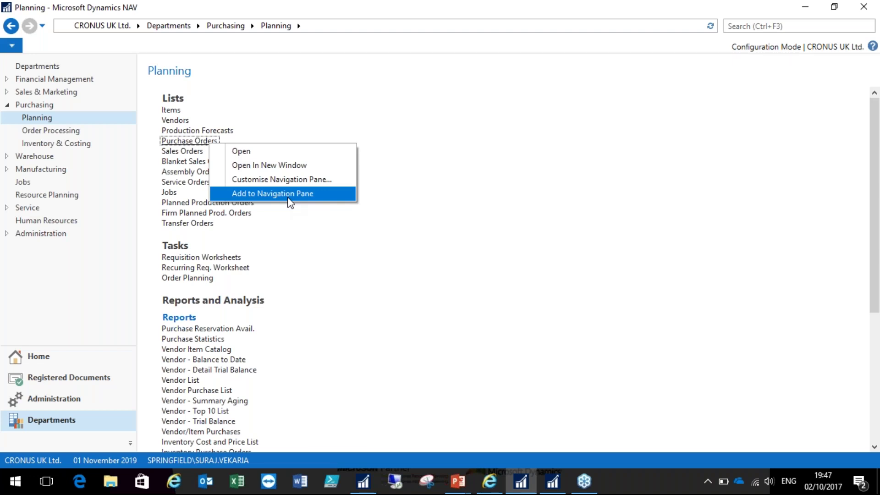
left_click(296, 196)
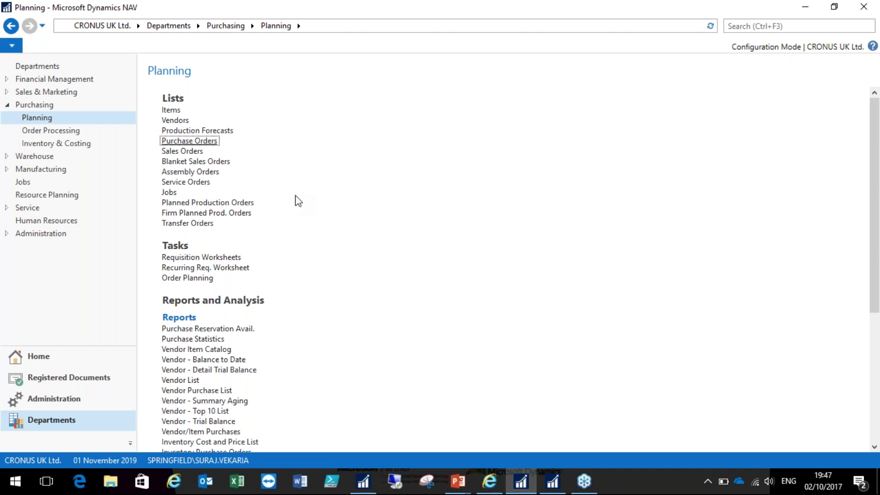
Step: Restart the Warehouse Worker configuration session and check its Home navigation list for the Purchase Orders entry
left_click(463, 259)
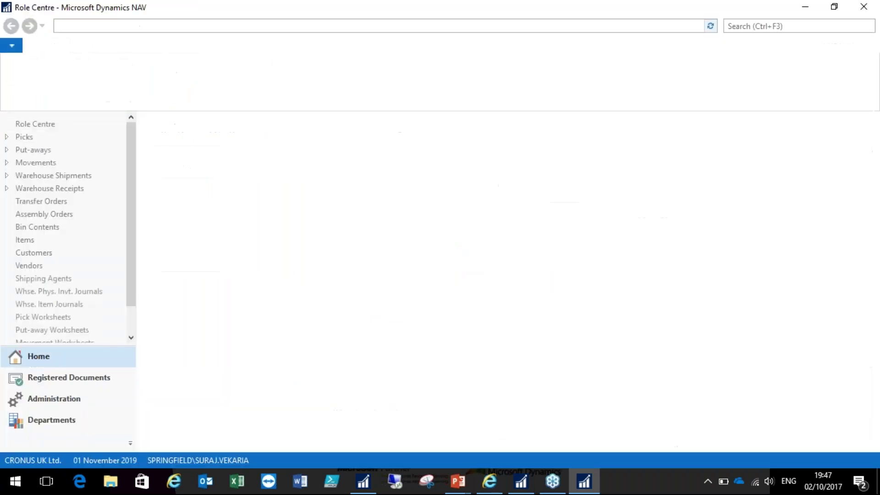
scroll(102, 346, "down", 3)
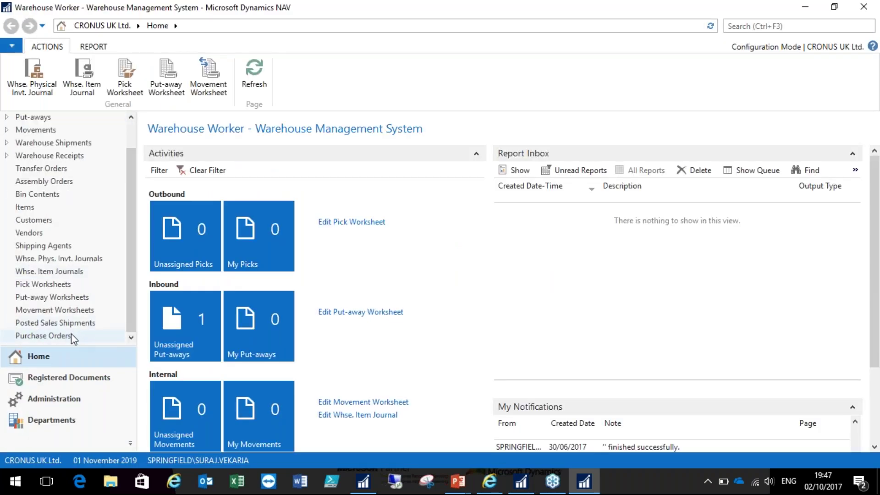
scroll(82, 335, "up", 1)
scroll(83, 334, "up", 1)
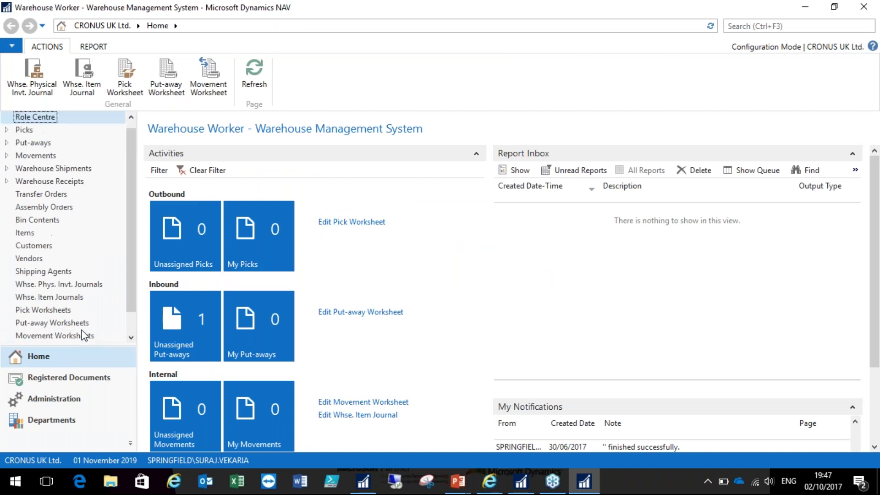
scroll(84, 335, "up", 1)
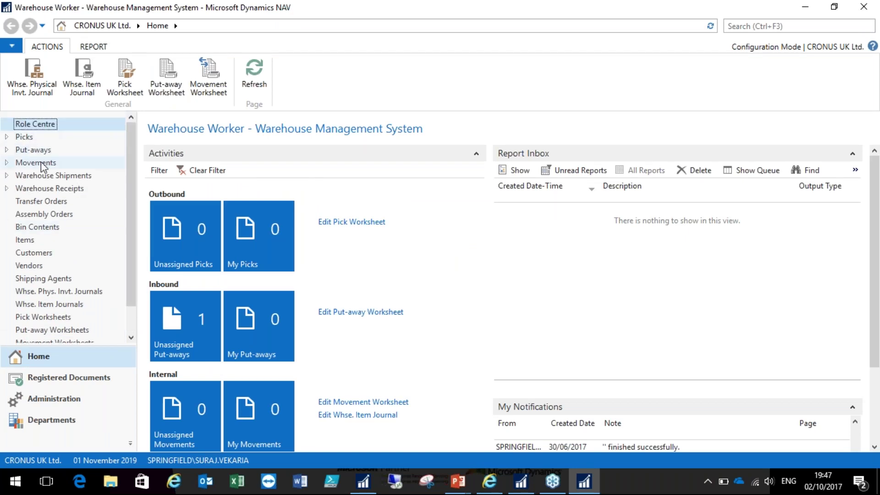
scroll(64, 273, "down", 3)
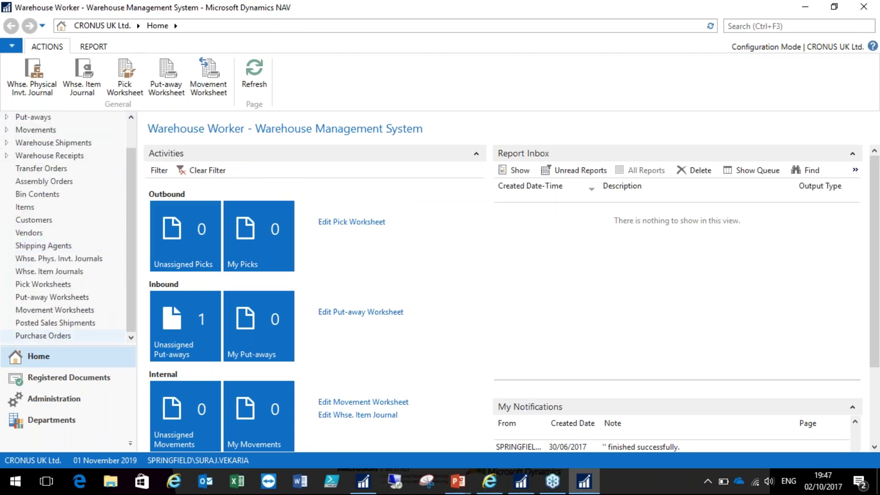
Step: Close the existing Warehouse Worker window that is not in configuration mode and relaunch the client from the desktop
left_click(532, 490)
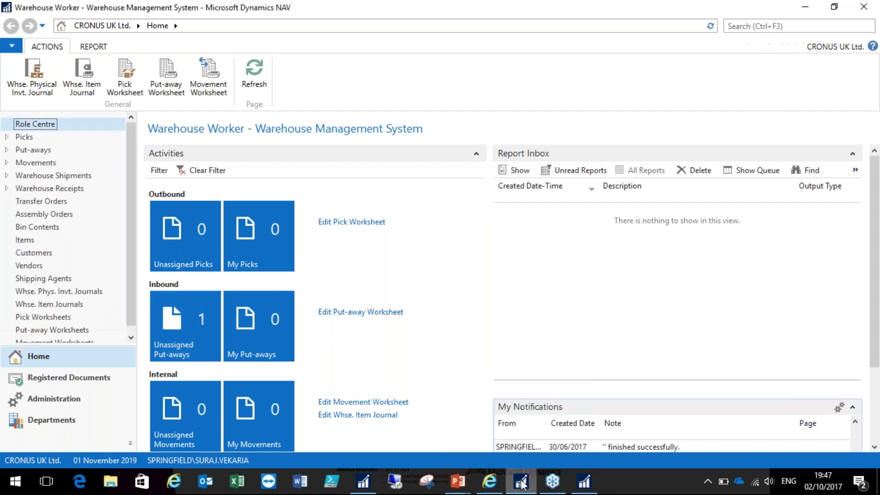
left_click(864, 6)
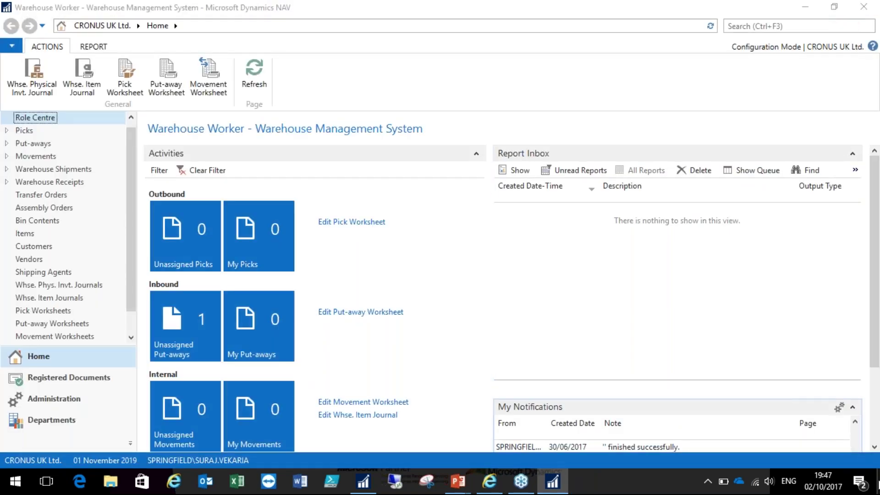
key("super+d")
left_click(87, 219)
double_click(84, 162)
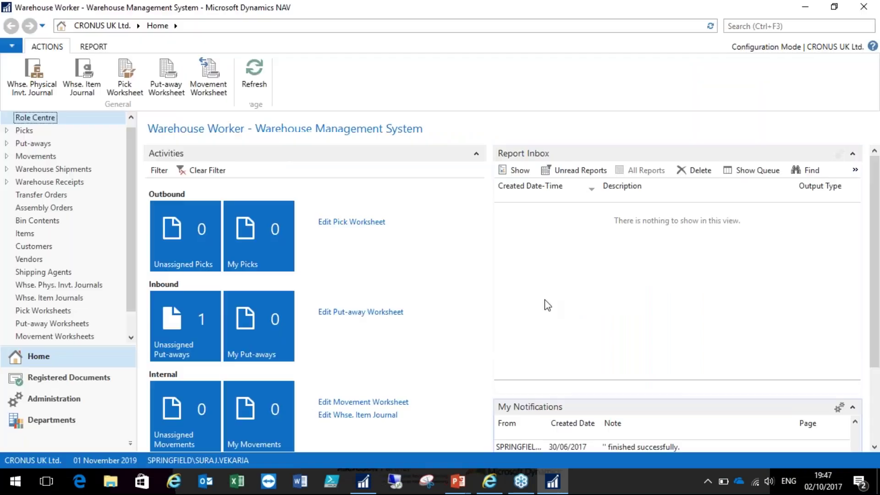
Step: Switch to the relaunched Warehouse Worker window and check its Home navigation list for Purchase Orders
mouse_move(362, 471)
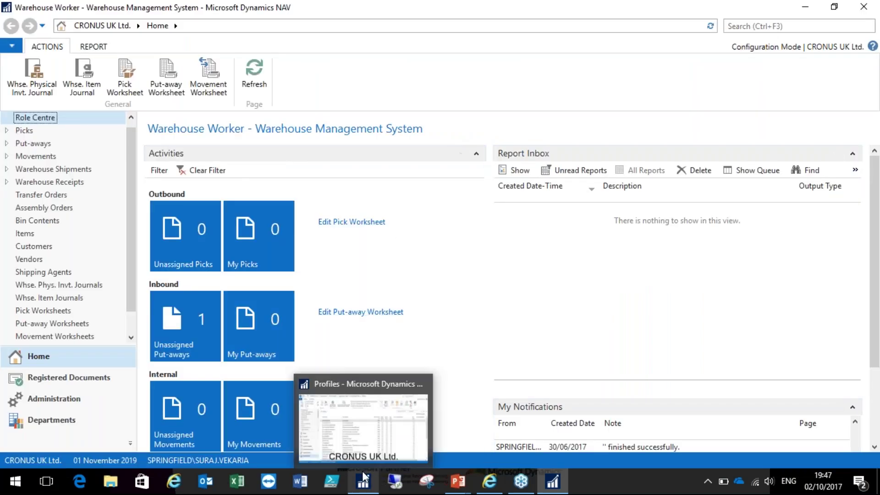
left_click(372, 387)
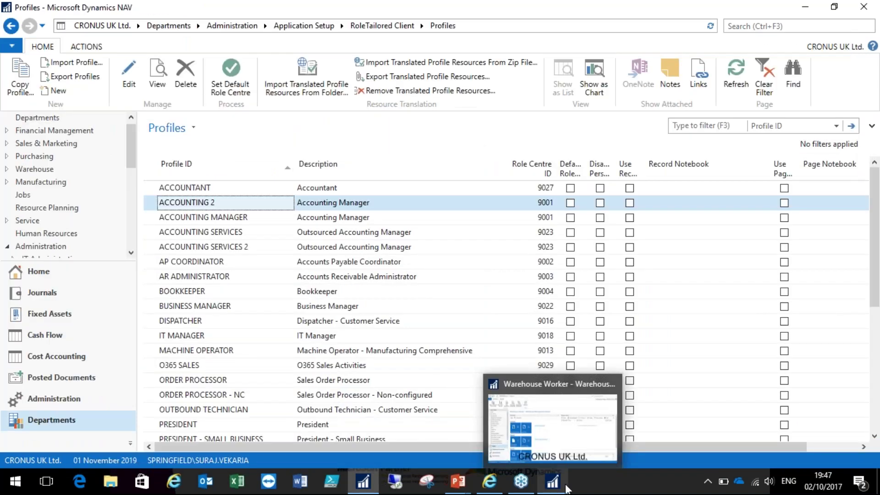
left_click(565, 486)
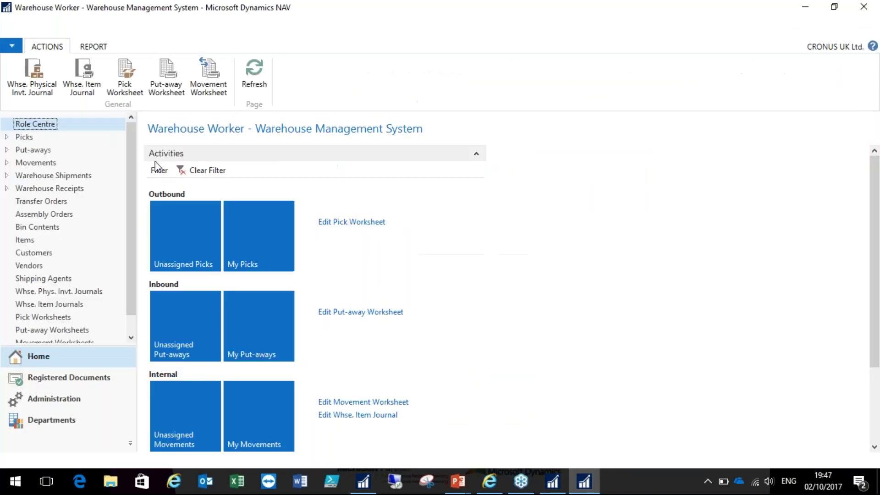
left_click_drag(130, 164, 131, 215)
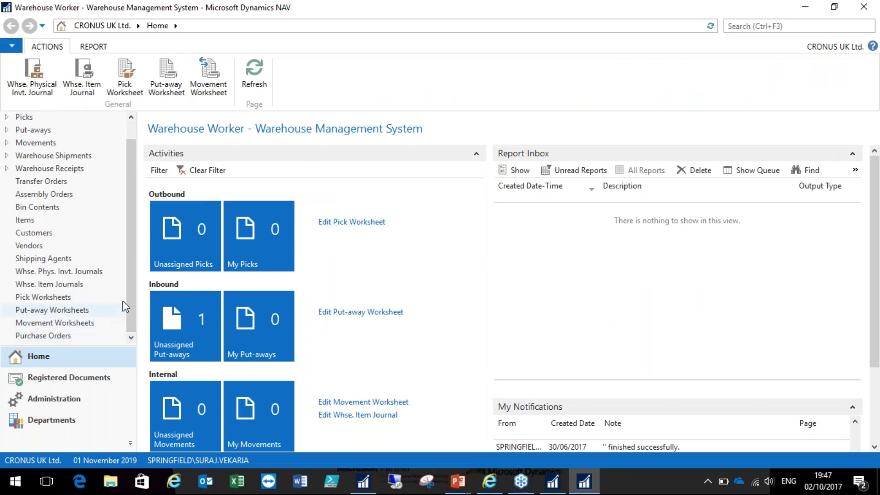
scroll(136, 307, "up", 2)
scroll(136, 316, "down", 1)
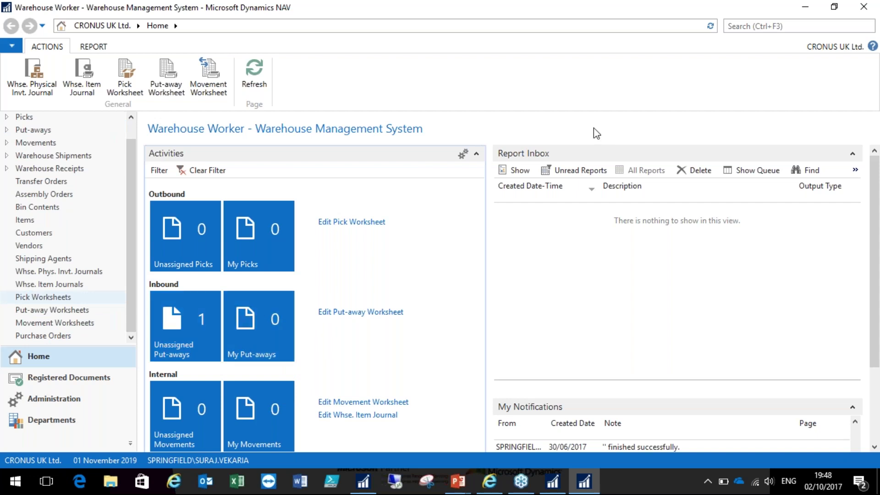
Step: In the Profiles window, search for "permission" and open the Permission Sets list of IT Administration
key("ctrl+F3")
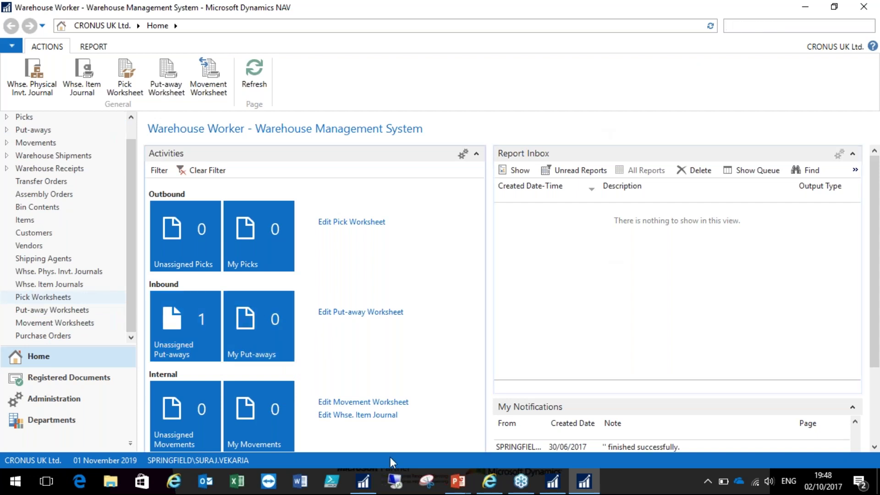
left_click(362, 481)
type("permission")
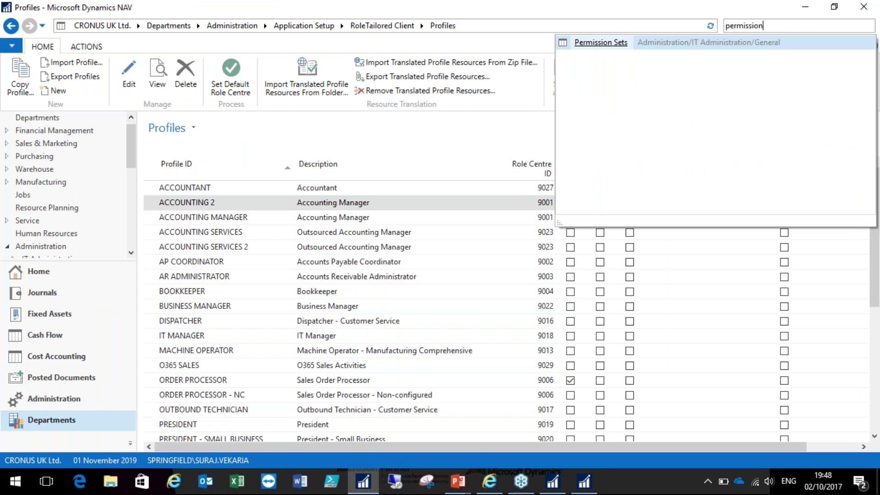
key("Return")
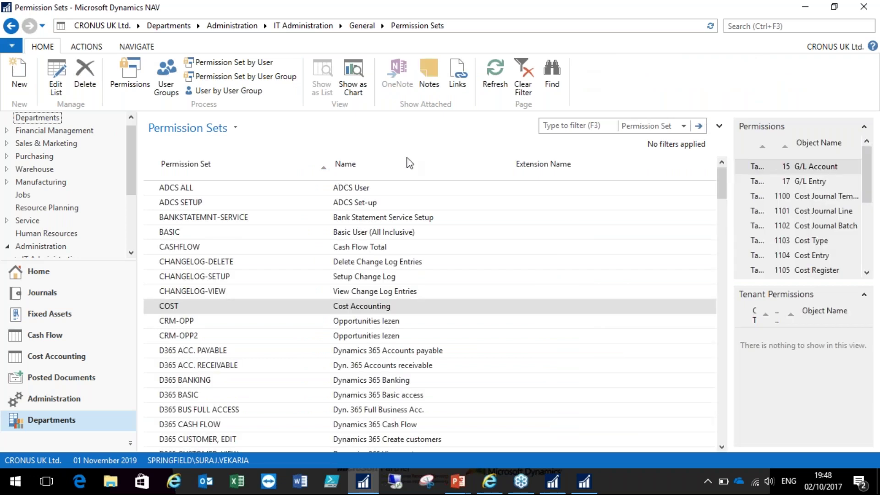
Step: Look through the Permission Sets list, including the D365 sets, and select DYNAMICS CRM MANAGE to view its permissions
scroll(402, 249, "down", 15)
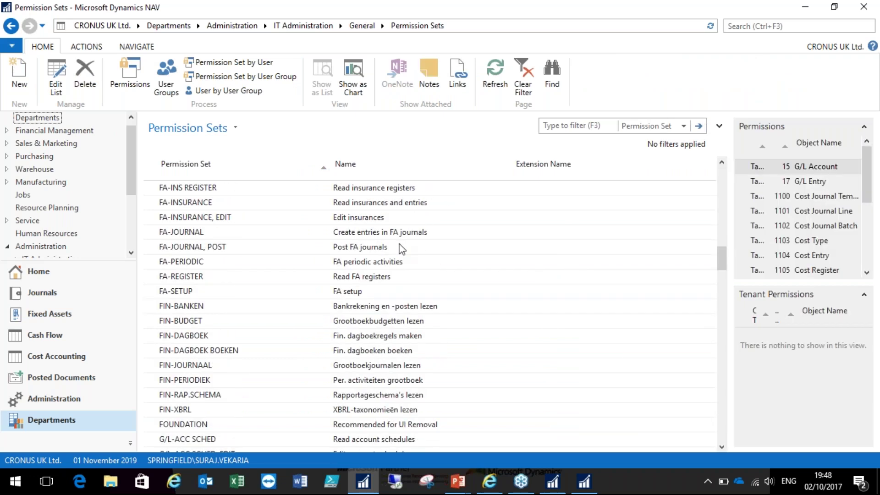
scroll(402, 249, "up", 5)
scroll(402, 249, "up", 4)
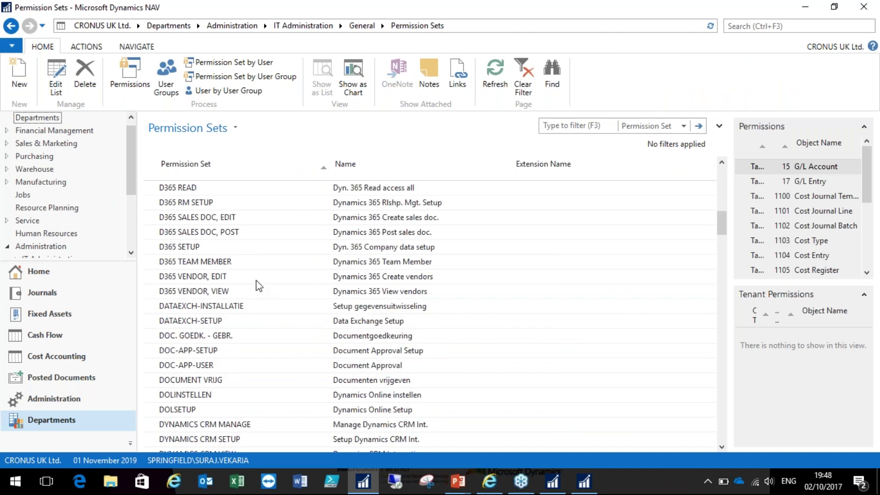
scroll(260, 283, "up", 6)
scroll(259, 280, "up", 3)
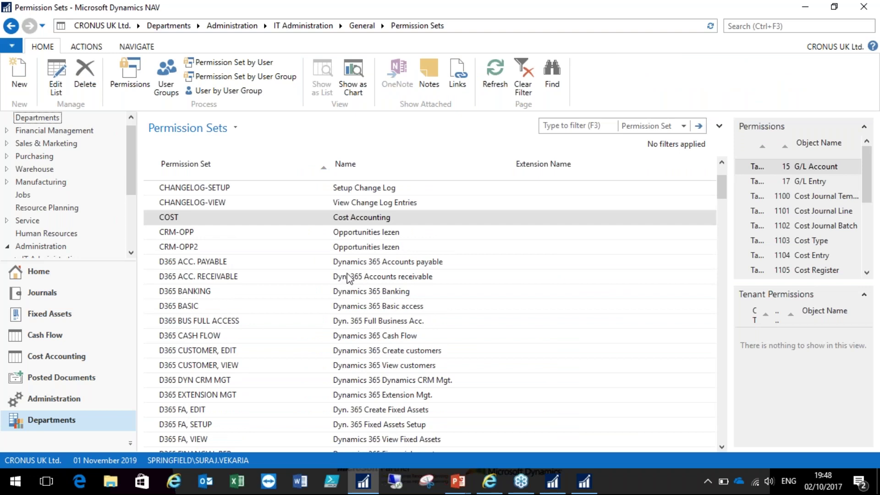
scroll(349, 277, "down", 2)
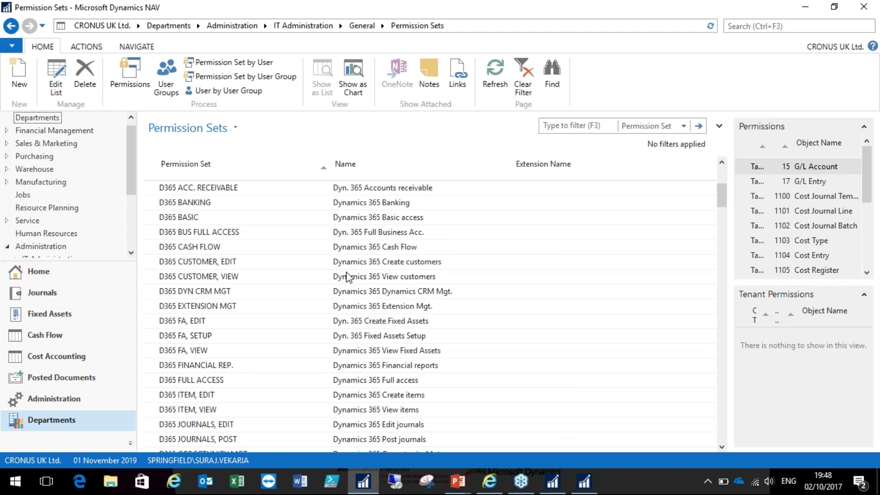
scroll(346, 277, "down", 5)
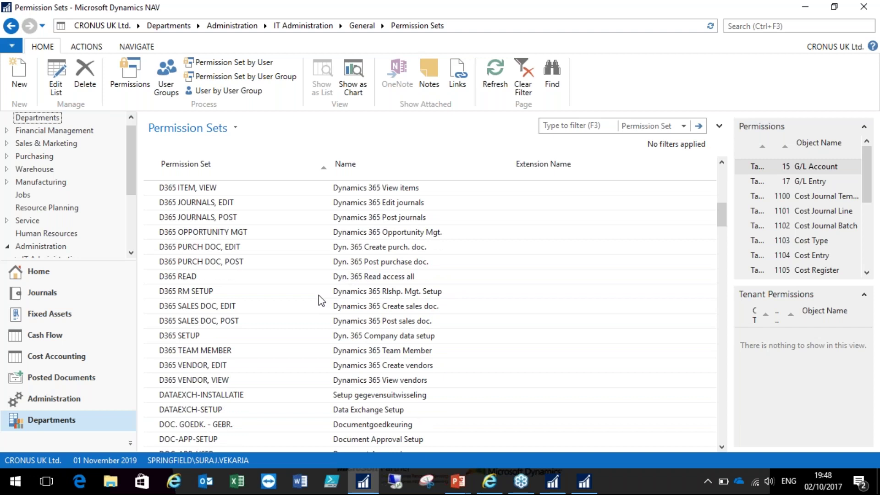
scroll(321, 300, "down", 1)
scroll(205, 405, "down", 1)
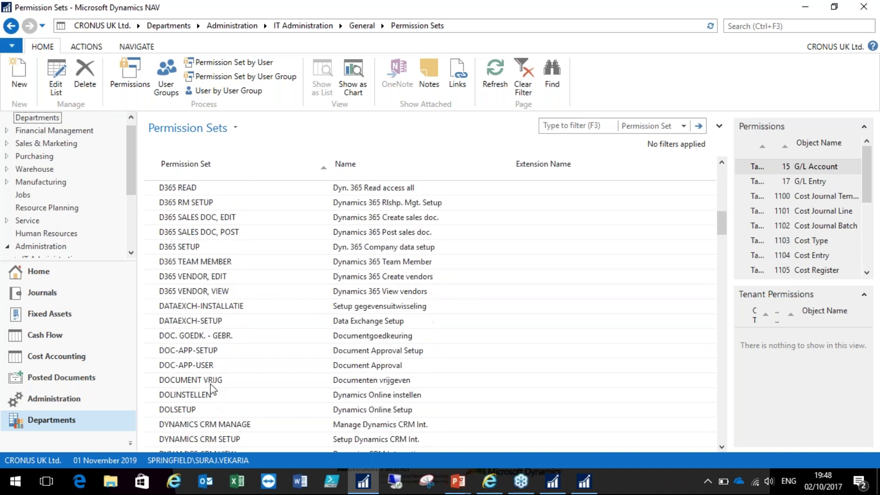
left_click(211, 424)
scroll(218, 405, "down", 3)
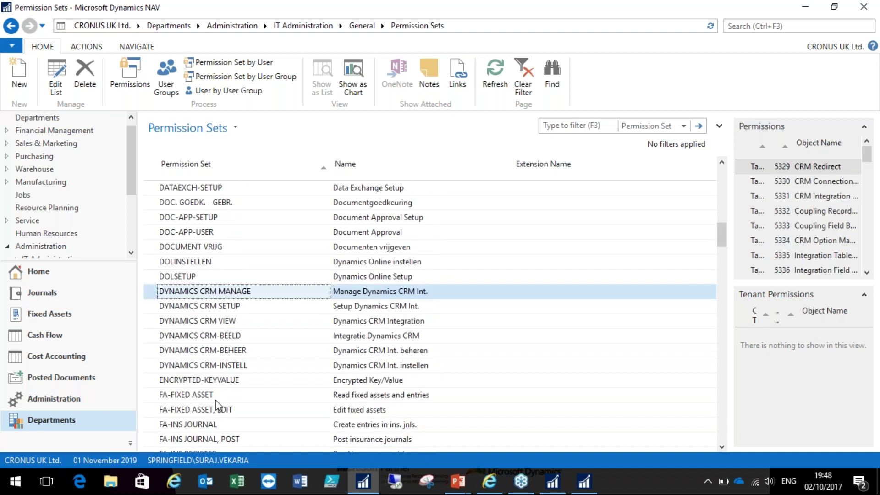
Step: Copy the FA-FIXED ASSET permission set to a new permission set named FA_Fixed 2
left_click(216, 400)
left_click(121, 81)
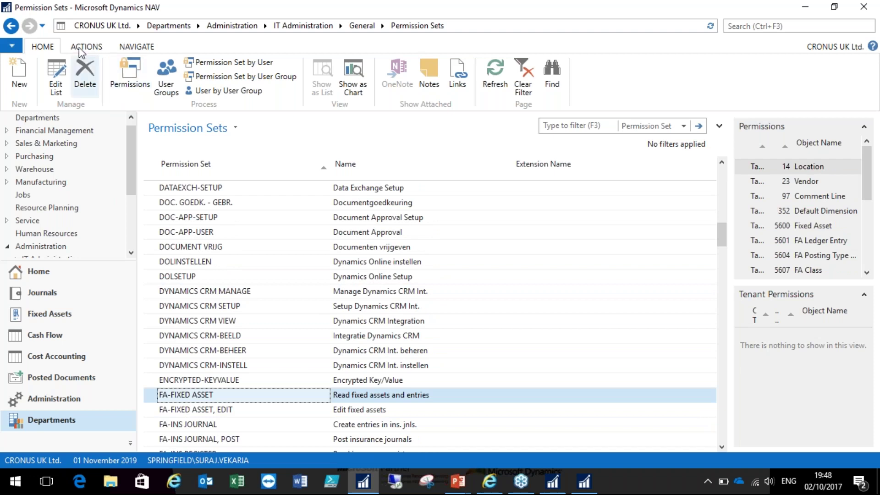
left_click(34, 82)
type("F")
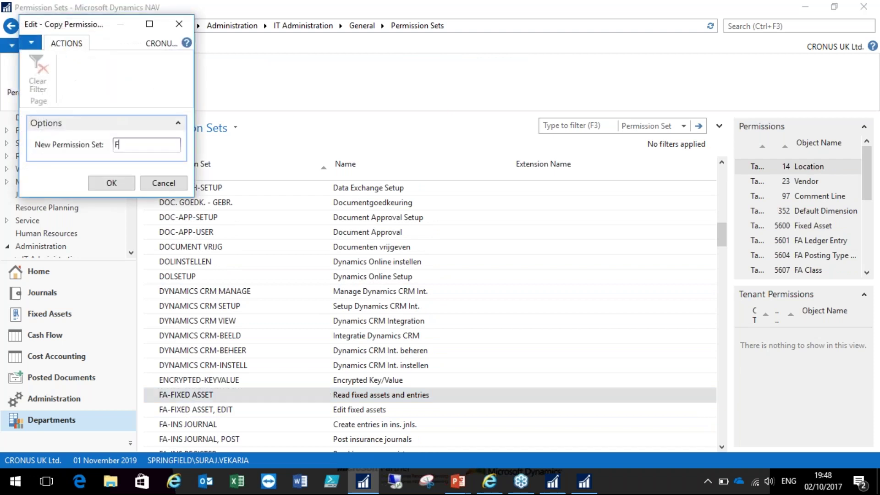
type("A_Fixed 2")
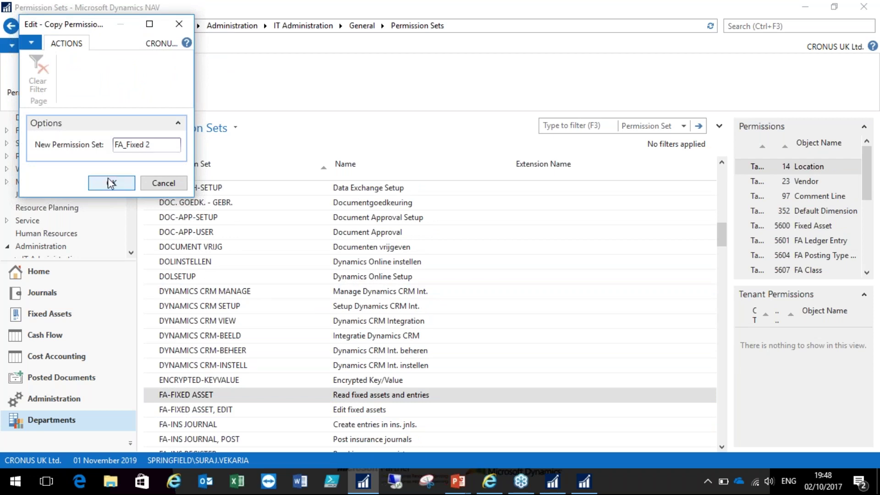
left_click(111, 183)
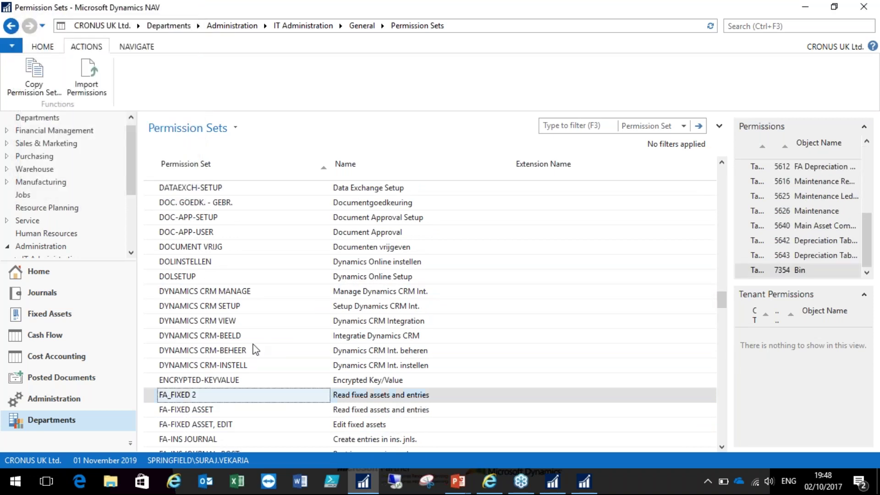
Step: Examine the table data permissions of the FA_FIXED 2 permission set, and close the Permissions window
scroll(266, 357, "down", 1)
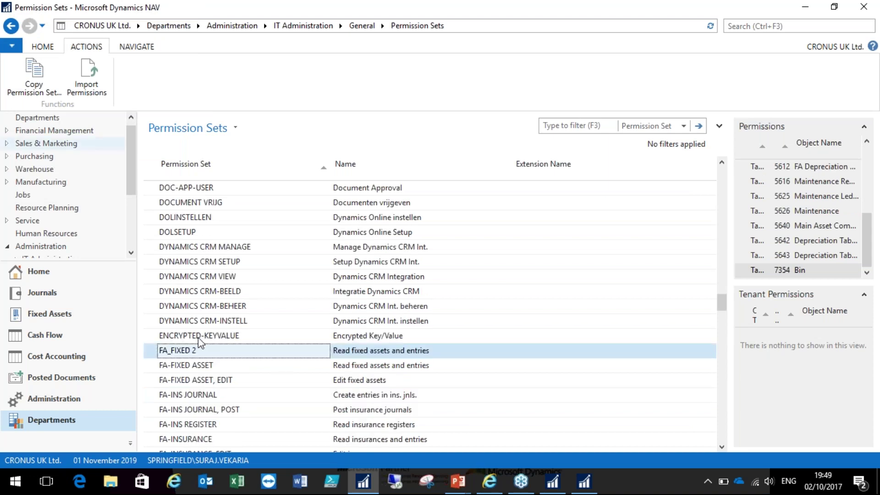
left_click(41, 47)
left_click(137, 71)
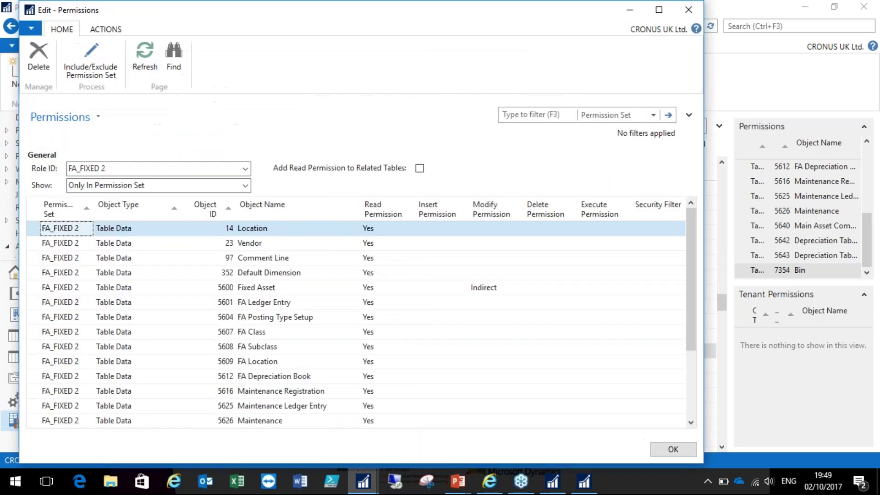
left_click(691, 13)
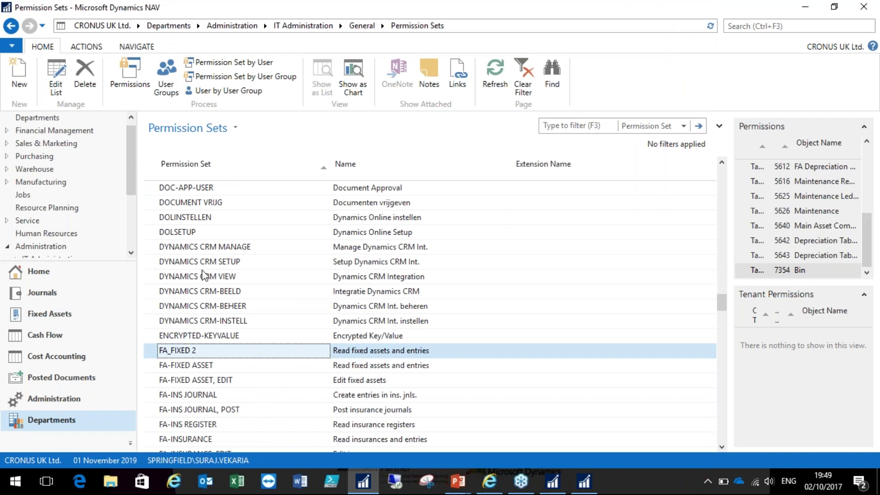
Step: View the User Groups list with the D365 TEAM MEMBER group selected, and return to Permission Sets
left_click(179, 95)
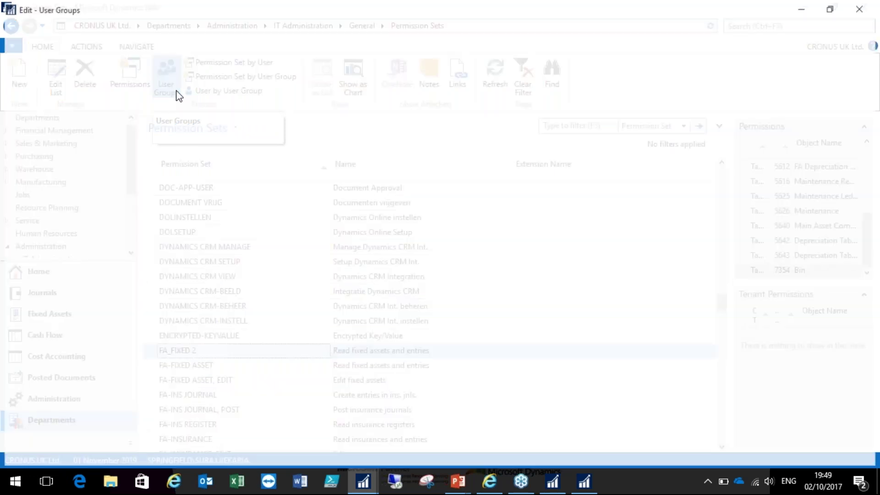
left_click(24, 314)
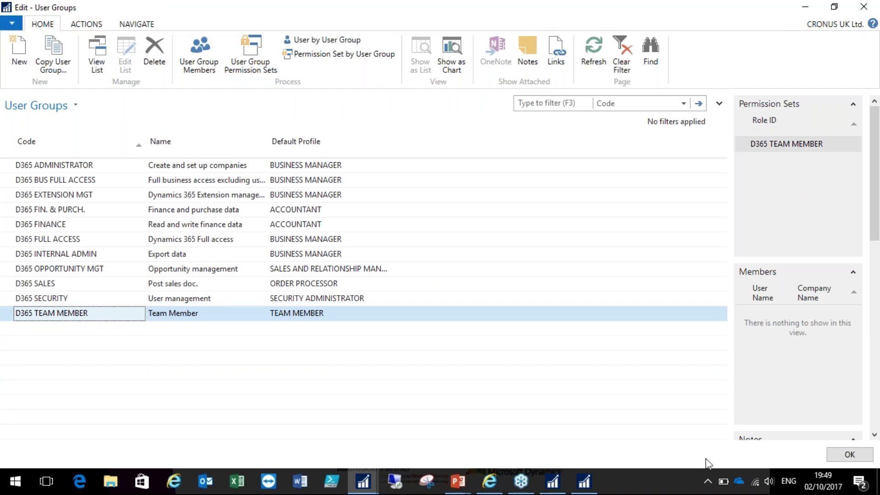
left_click(832, 456)
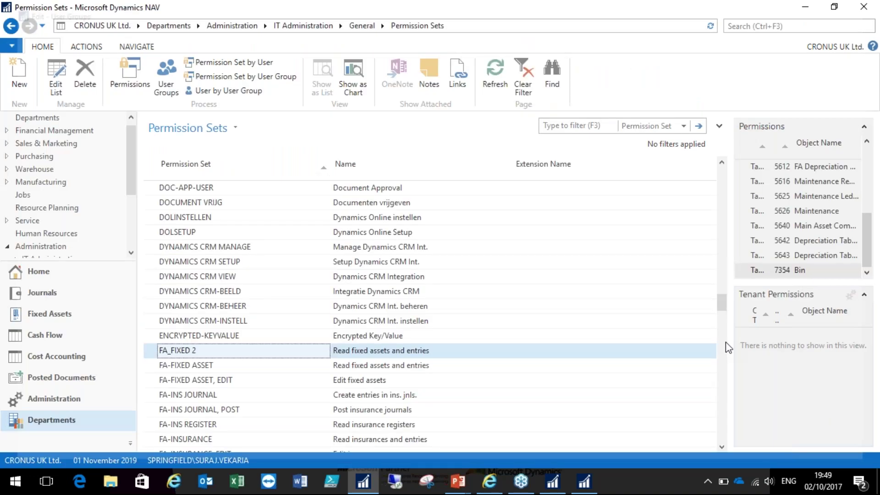
Step: Search for "user" and open the Users list under IT Administration/General
key("ctrl+F3")
type("user")
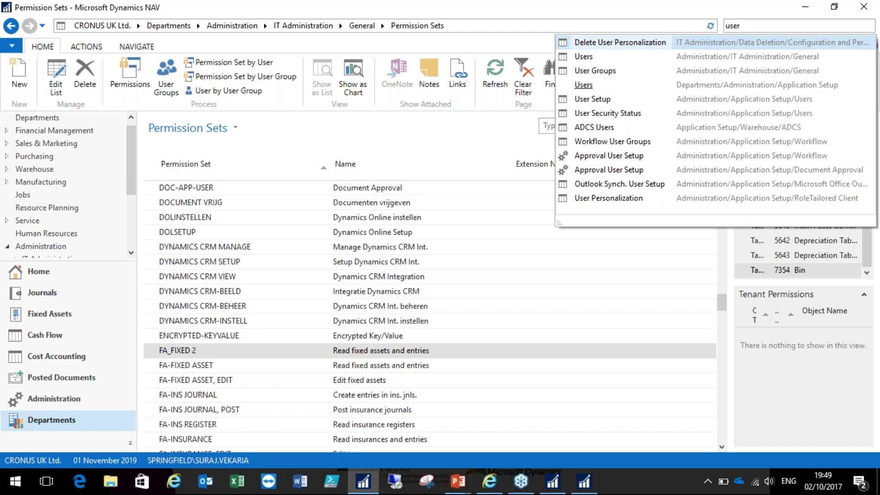
left_click(584, 57)
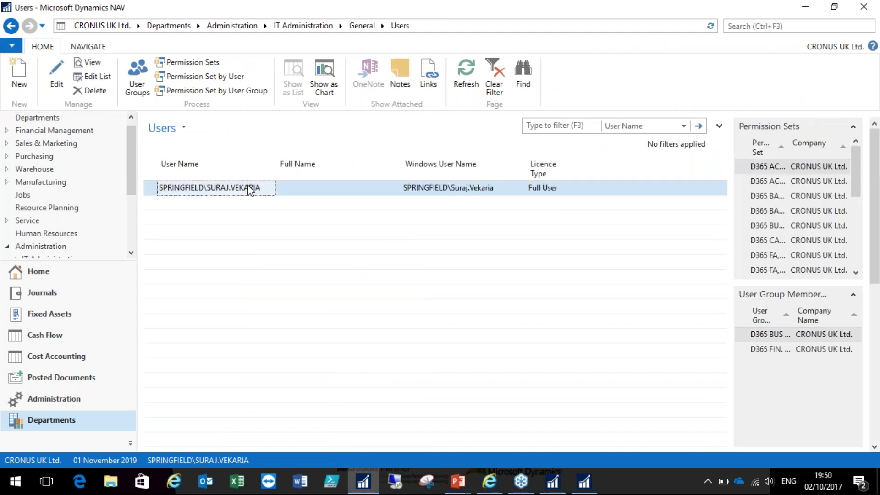
Step: Open the listed user's card and review the assigned user groups D365 BUS FULL ACCESS and D365 FIN. & PURCH
double_click(250, 189)
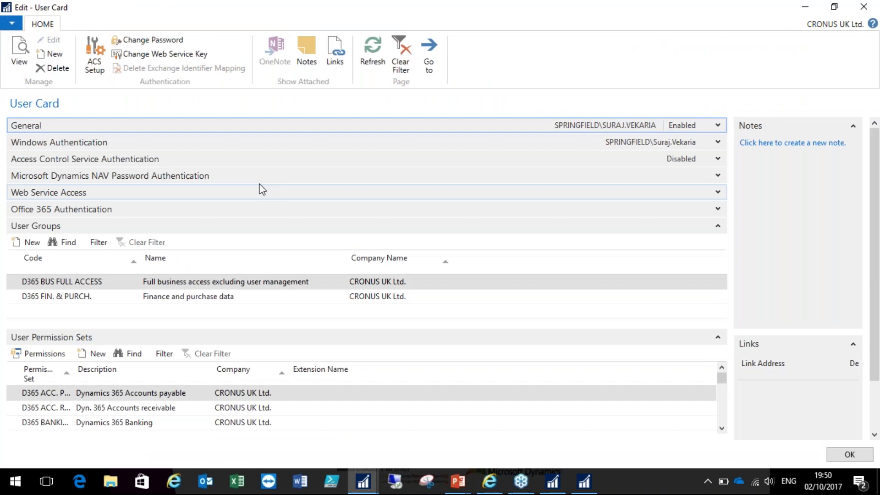
left_click(27, 281)
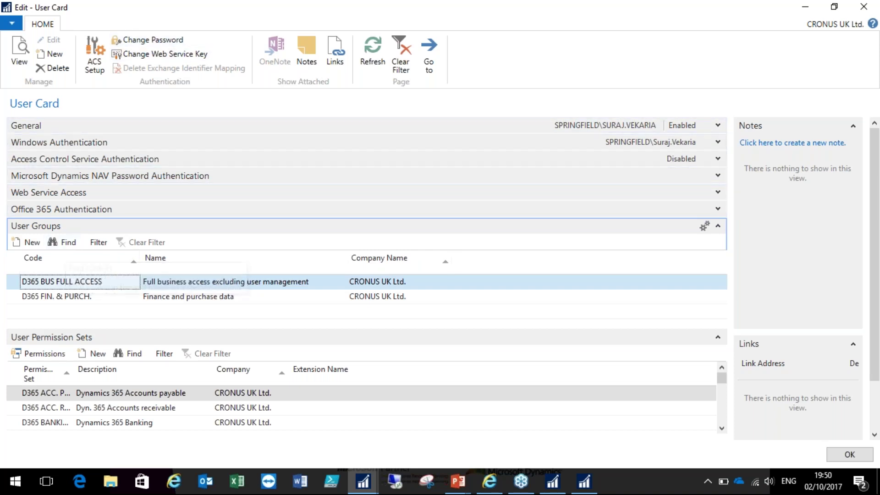
left_click(83, 281)
left_click(220, 281)
key("Tab")
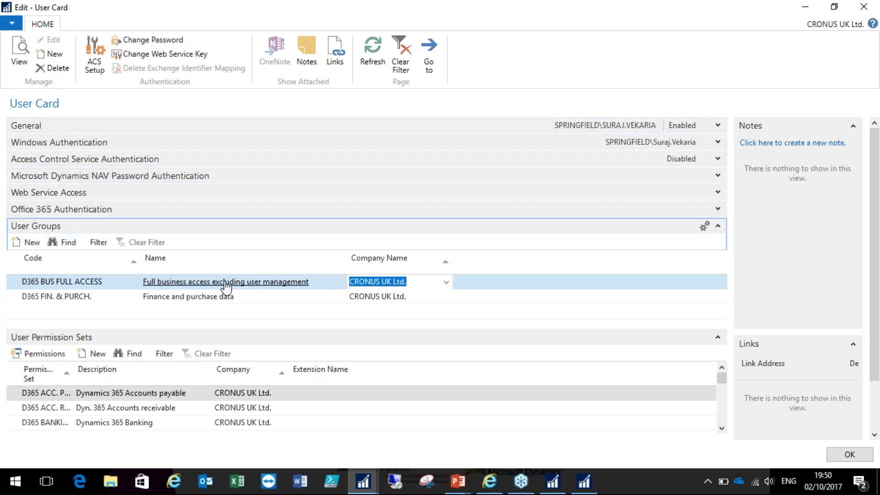
double_click(64, 281)
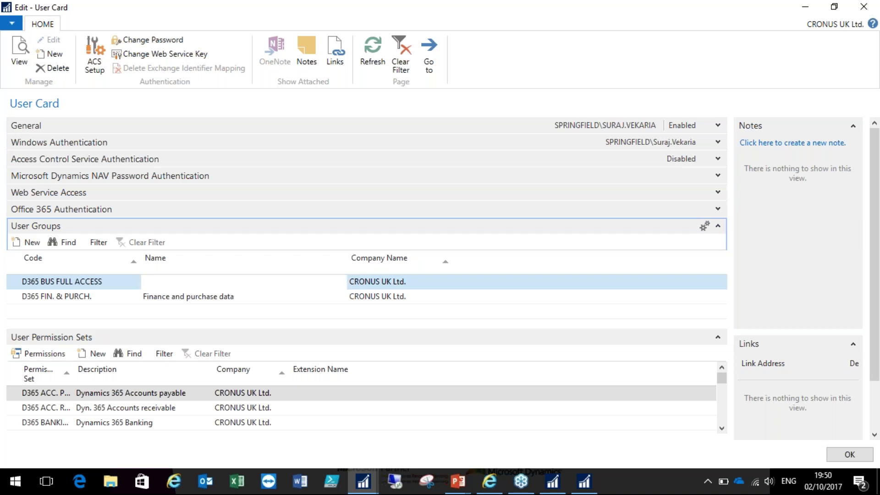
left_click(168, 298)
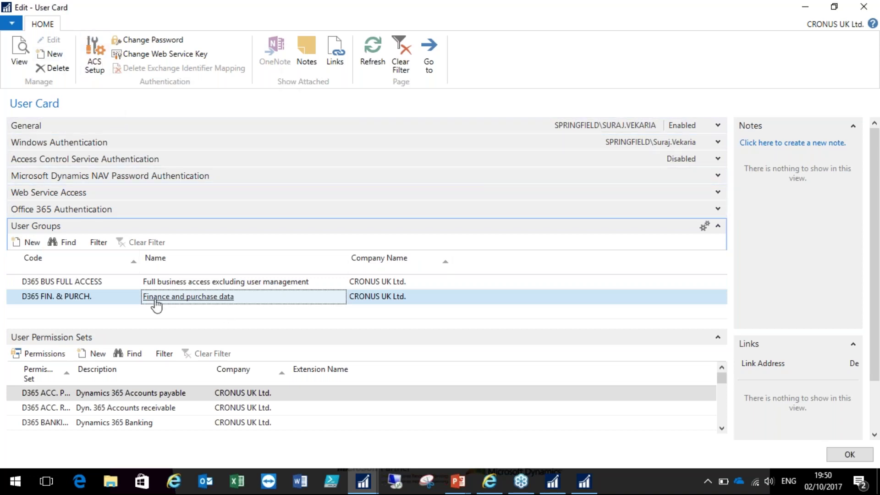
Step: View the user group codes available for a new line and the user's permission sets, and close the User Card
left_click(87, 312)
left_click(133, 313)
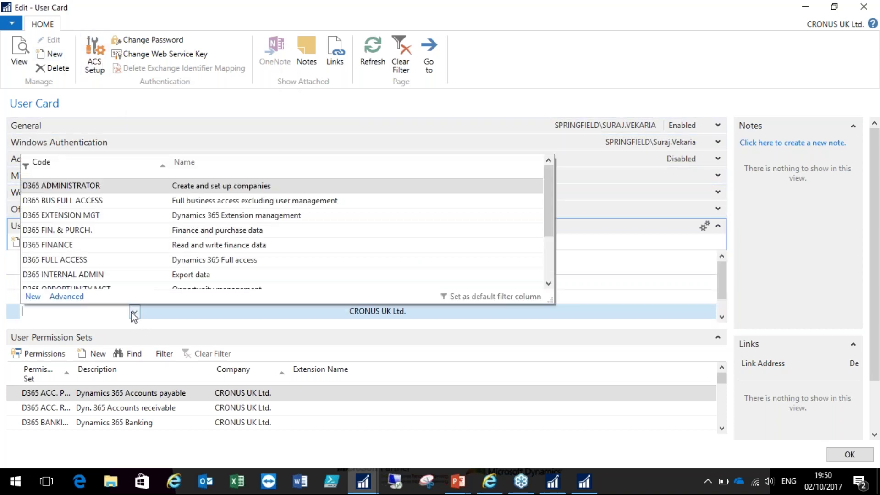
left_click(298, 326)
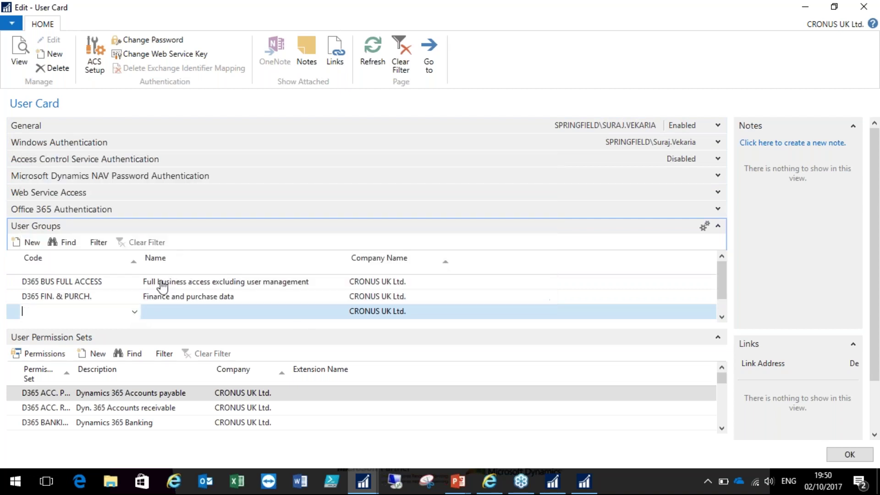
left_click(21, 394)
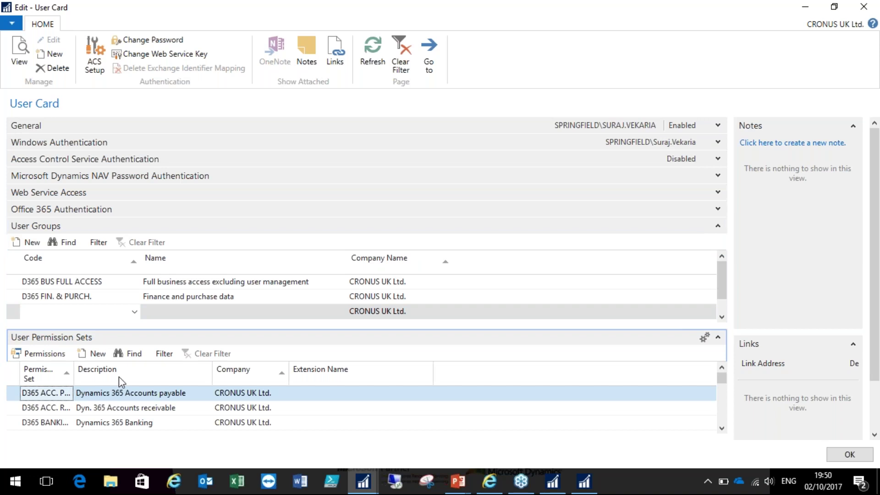
left_click(46, 311)
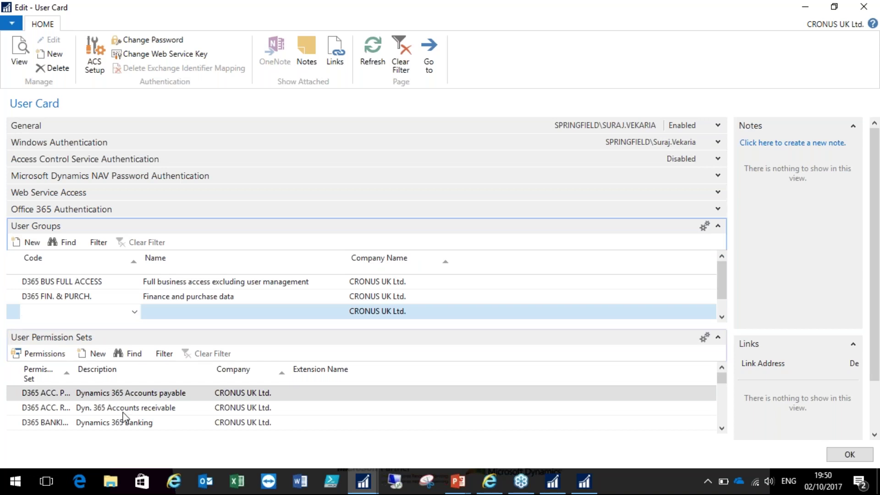
left_click(41, 422)
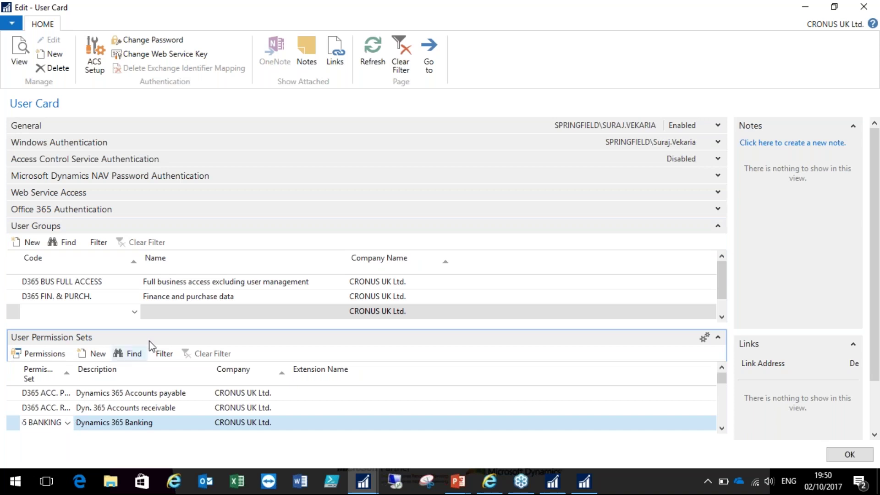
left_click(832, 454)
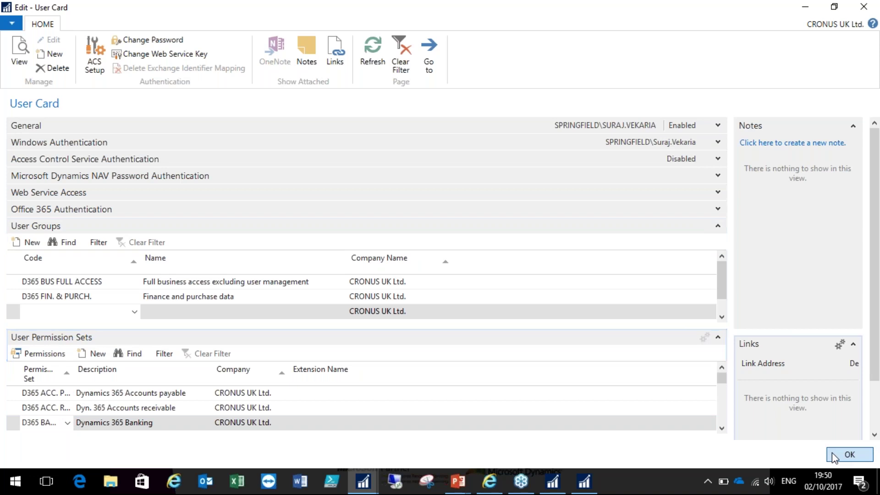
key("ctrl+F3")
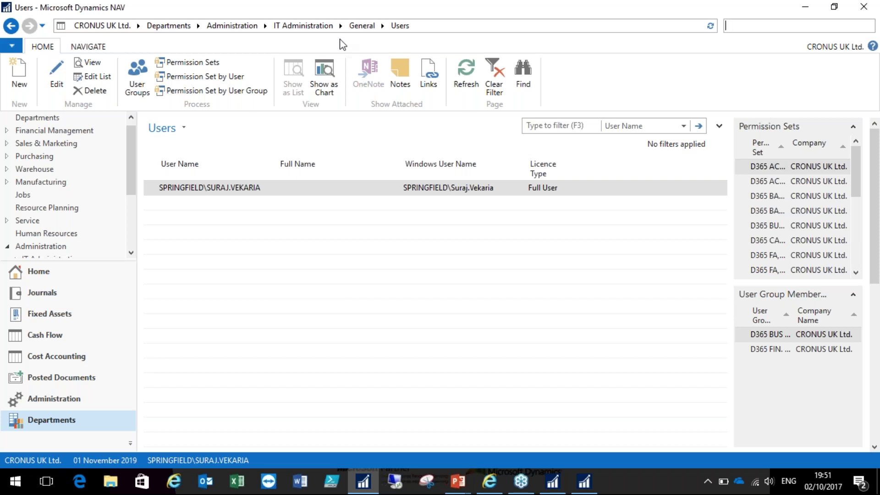
Step: Open Permission Sets from the Users list and look through the existing permission sets
left_click(195, 62)
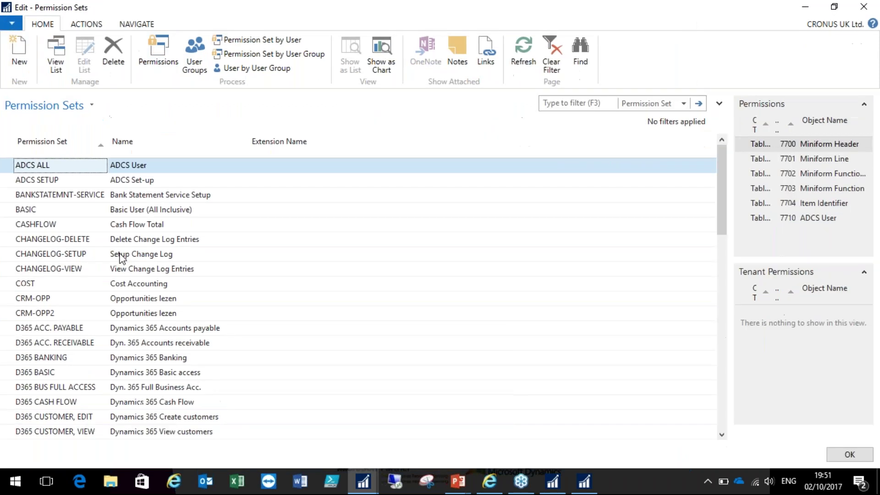
left_click(19, 57)
left_click(64, 165)
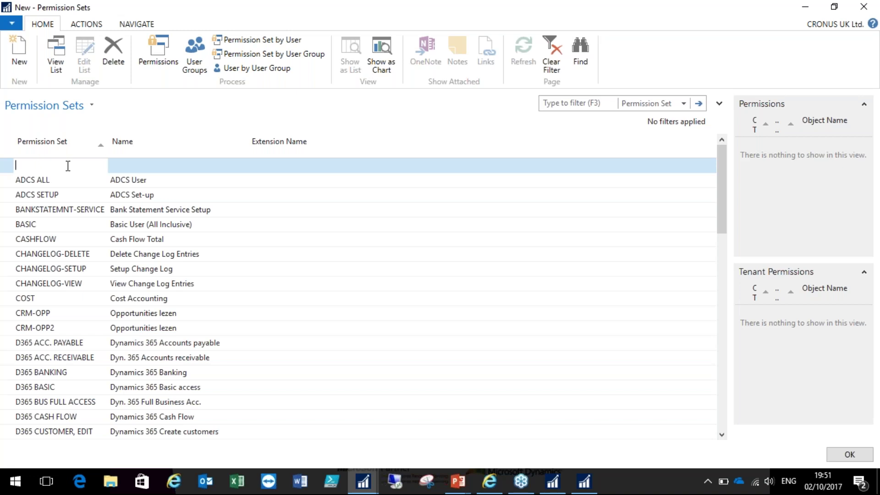
type("T")
key("BackSpace")
scroll(80, 202, "down", 3)
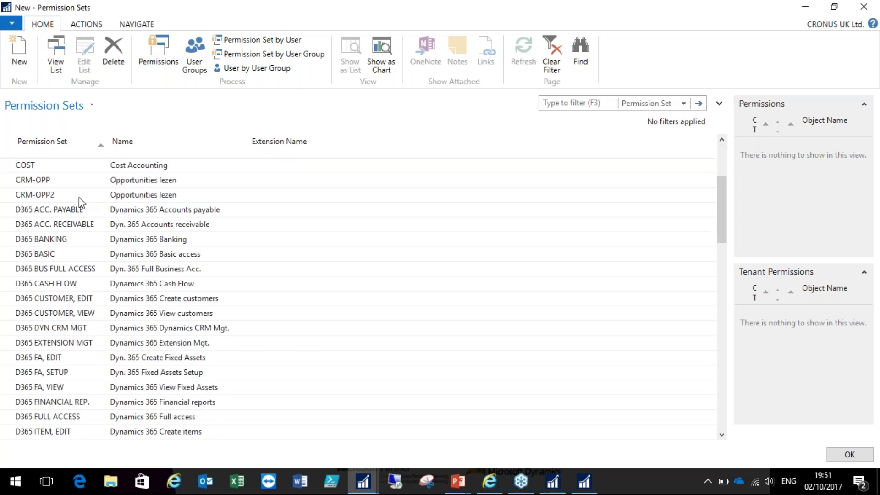
scroll(81, 202, "down", 14)
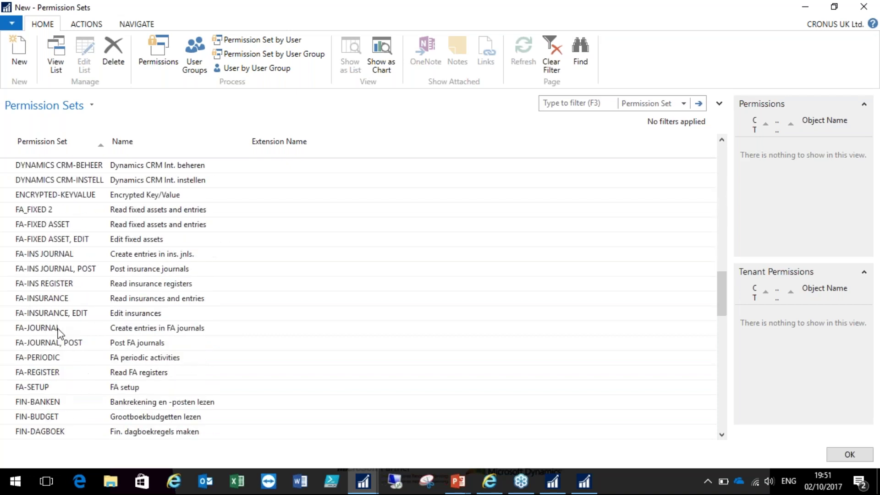
scroll(58, 332, "down", 20)
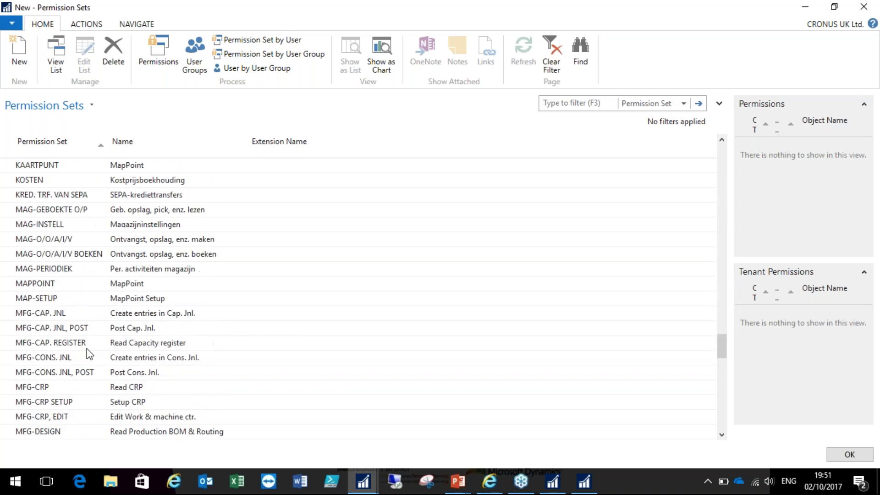
scroll(94, 357, "down", 20)
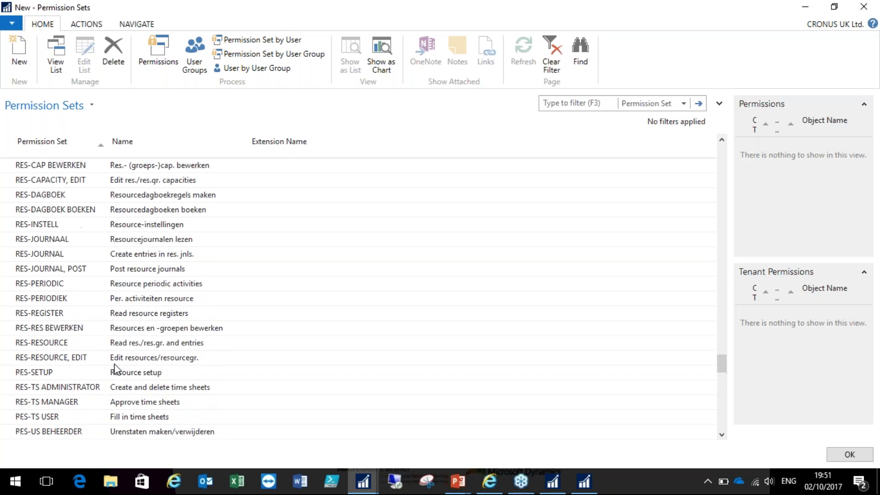
scroll(115, 366, "up", 13)
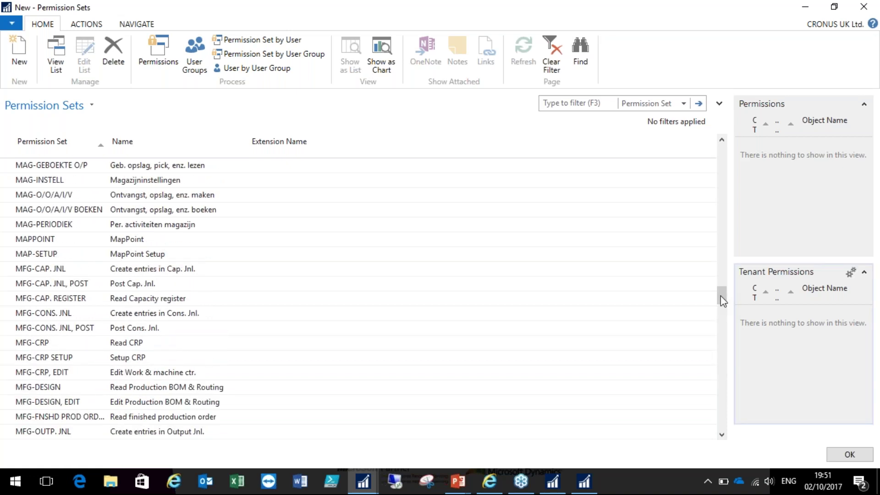
Step: Try to create a new permission set named TEST2
left_click(19, 55)
type("TEST2")
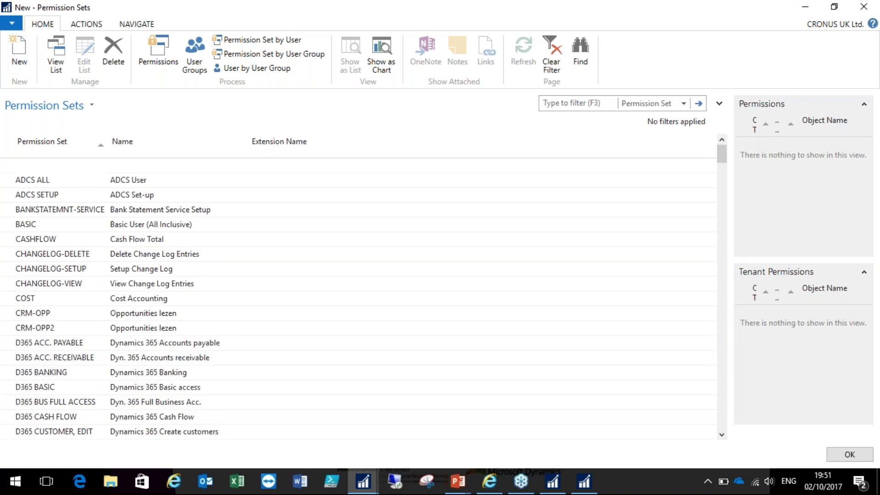
key("Tab")
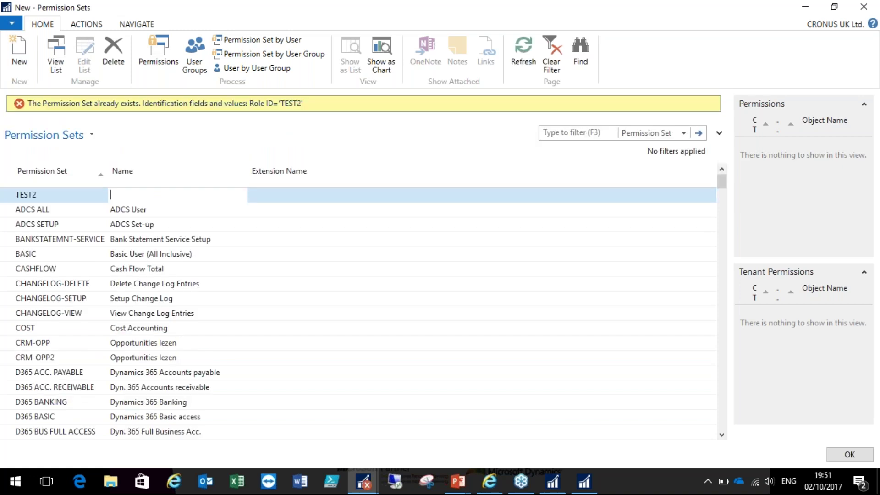
key("Escape")
Step: Sort the permission sets in descending order by Permission Set and filter that column by TEST
left_click(74, 142)
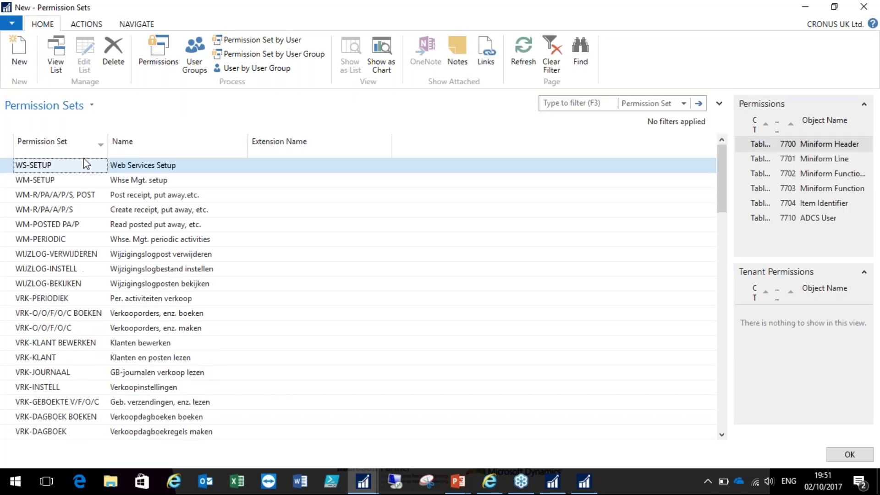
left_click(87, 142)
scroll(92, 192, "down", 3)
scroll(92, 191, "down", 3)
scroll(311, 249, "up", 6)
scroll(277, 191, "down", 1)
scroll(69, 153, "up", 1)
left_click(68, 148)
left_click(555, 103)
type("tes")
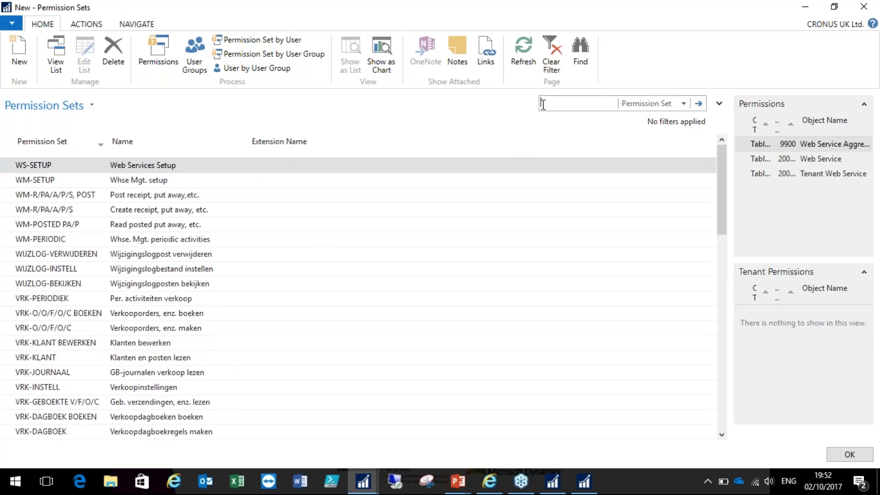
type("t")
key("Return")
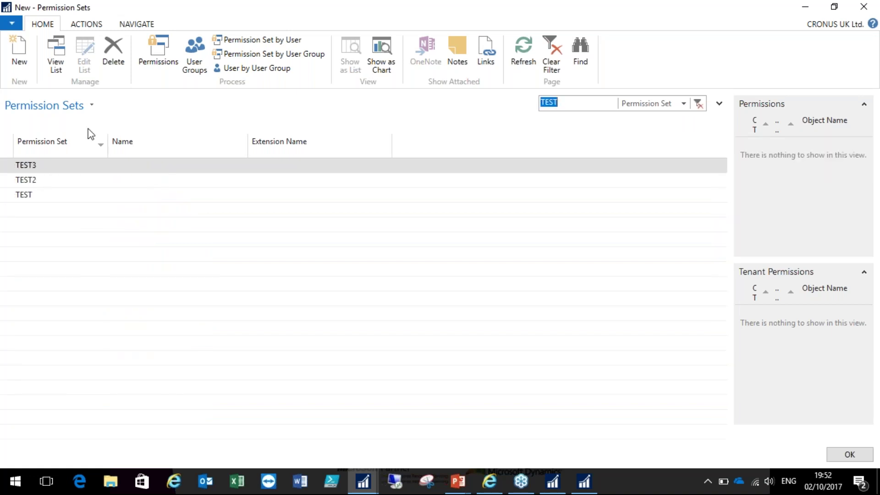
Step: Start recording permissions for the TEST3 permission set and return to the main Users window
left_click(158, 54)
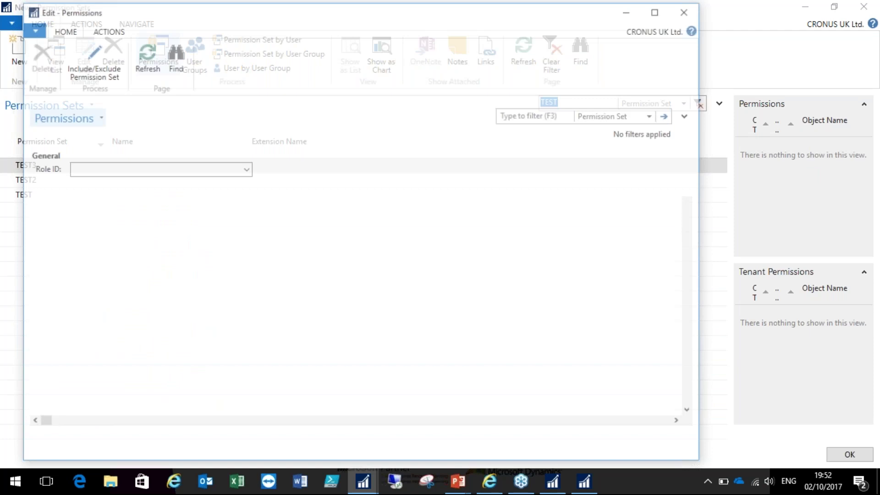
left_click(105, 29)
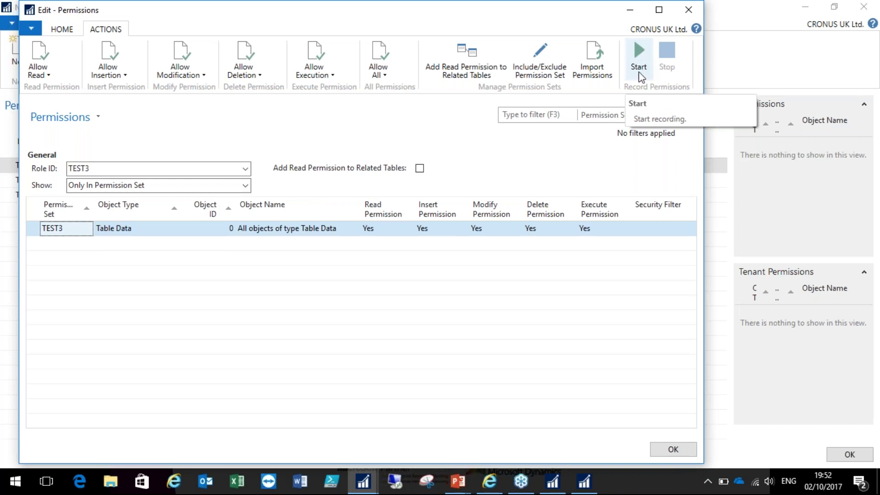
left_click(637, 73)
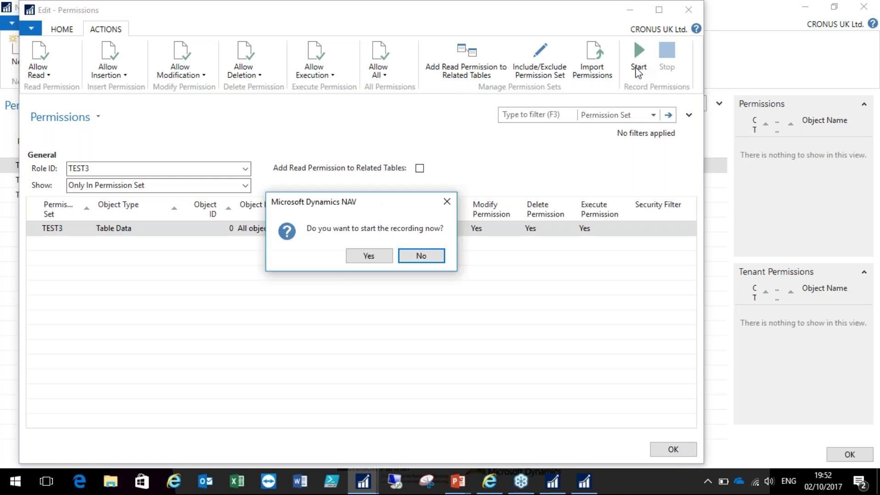
key("y")
left_click(805, 10)
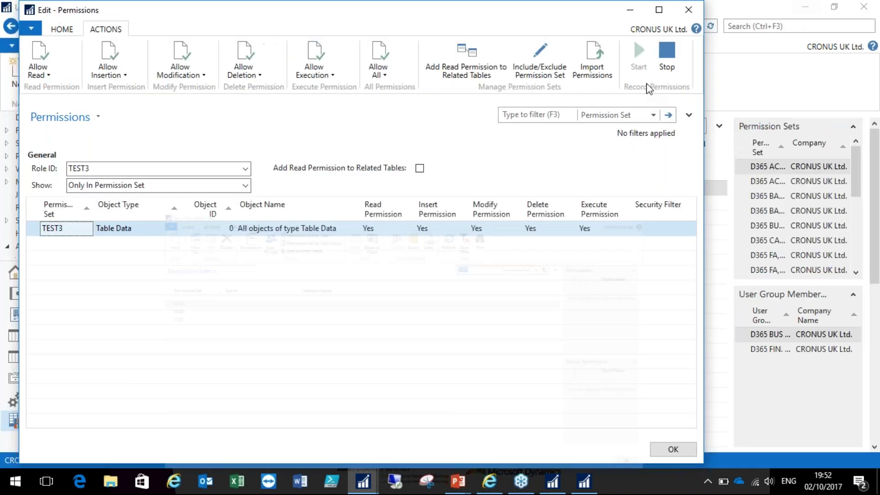
left_click(748, 68)
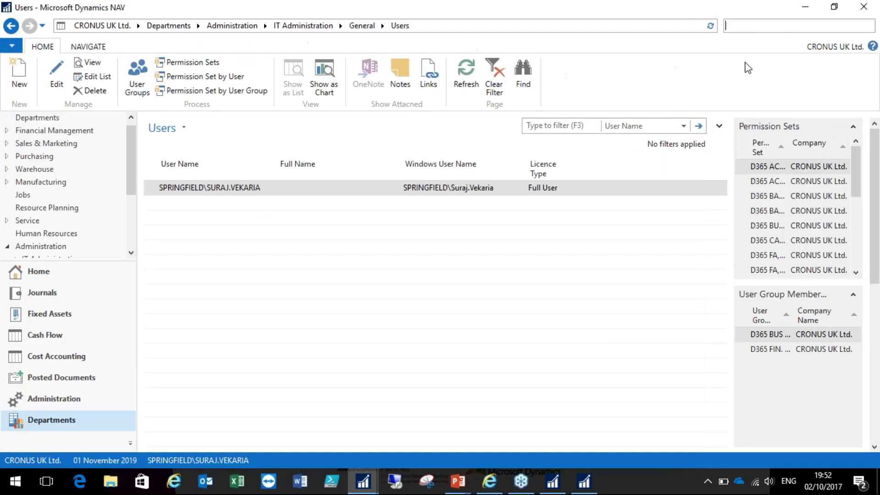
Step: Open the DEFAULT batch in Purchase Journals and delete its blank Credit Memo line
left_click(50, 293)
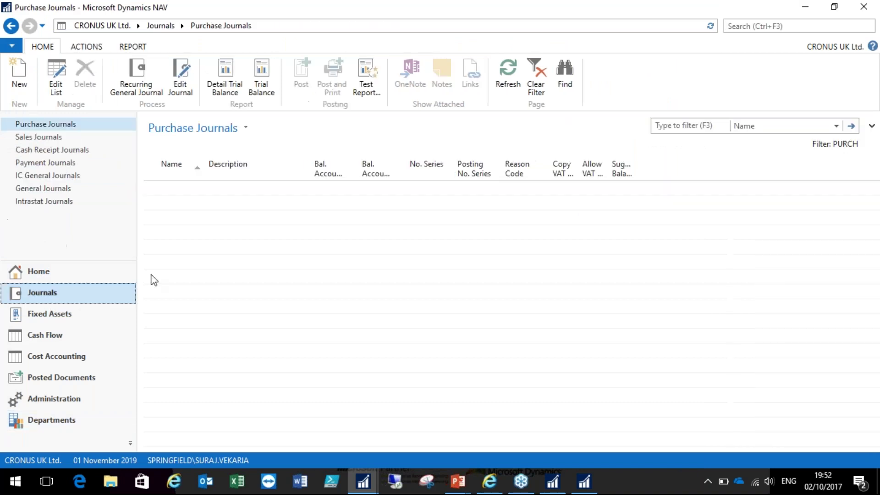
double_click(233, 197)
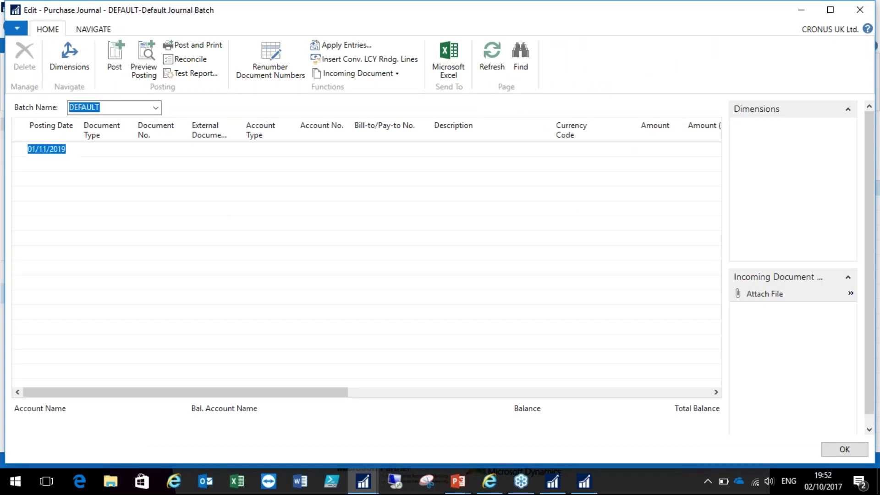
left_click(20, 167)
right_click(19, 168)
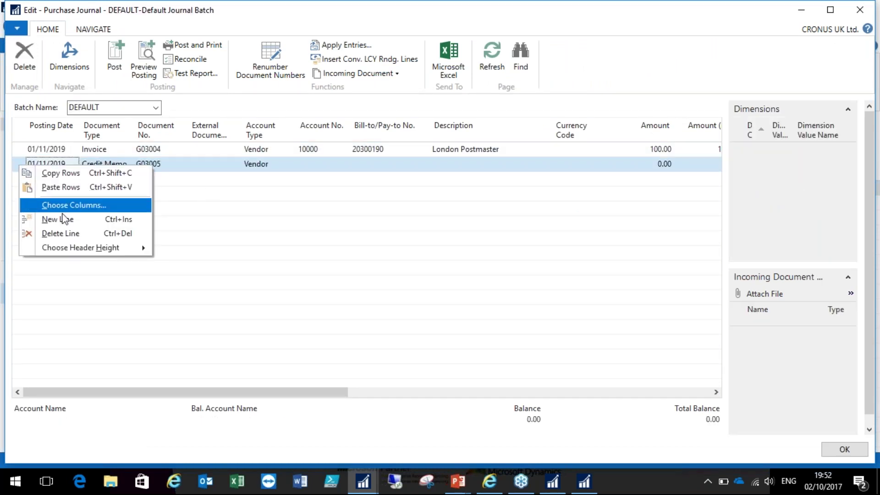
left_click(46, 230)
left_click(416, 254)
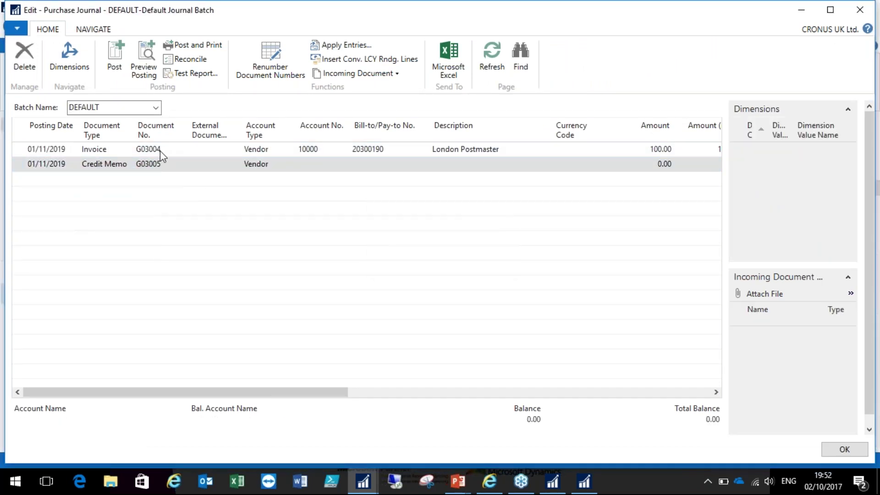
Step: Try to post the purchase journal's London Postmaster invoice line with an amount of 100.00
left_click_drag(229, 393, 306, 391)
left_click(115, 73)
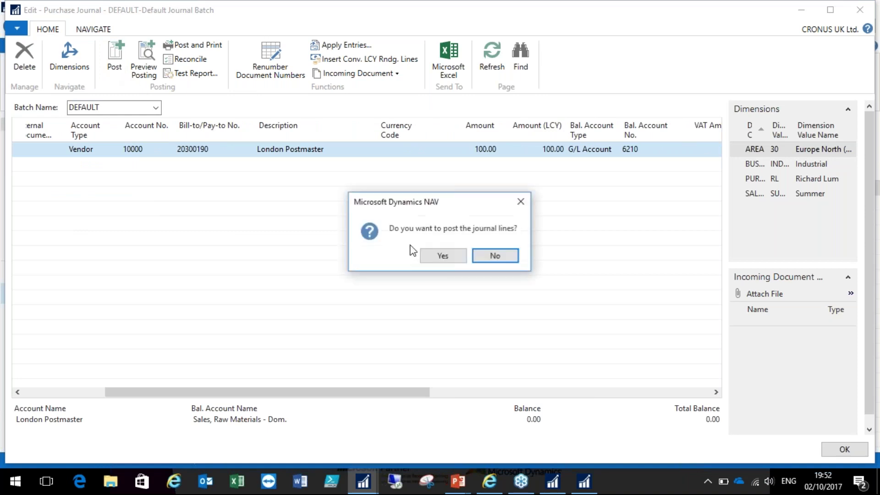
left_click(443, 255)
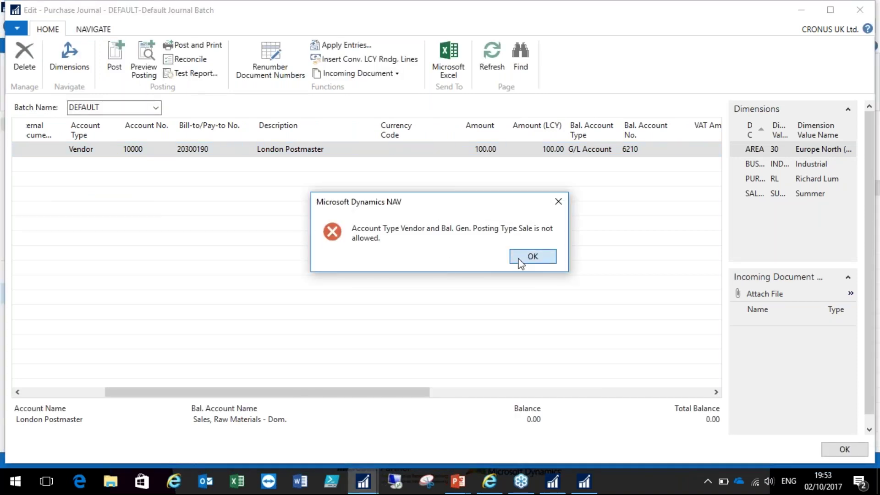
Step: Dismiss the posting error and delete the London Postmaster invoice line from the purchase journal
left_click(520, 262)
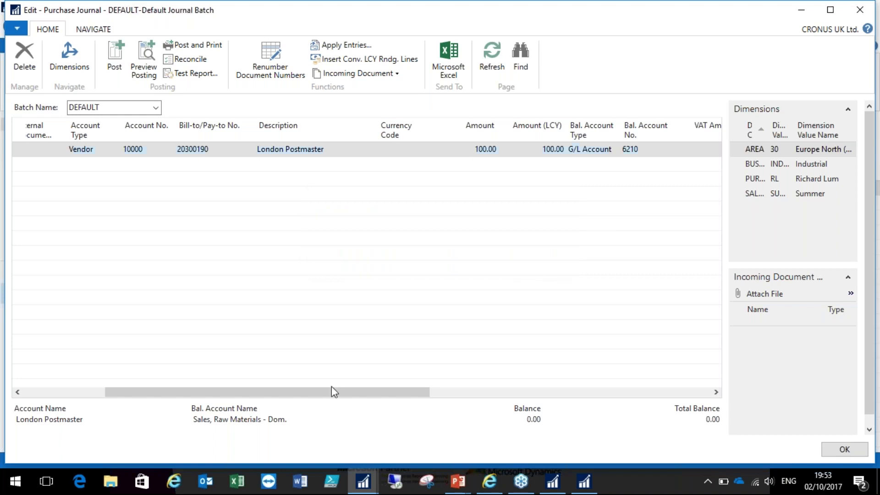
left_click_drag(330, 391, 28, 395)
right_click(25, 153)
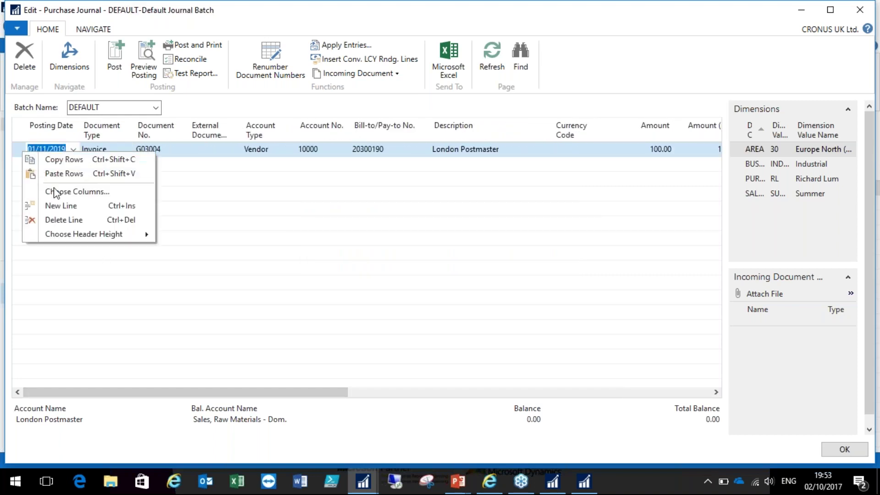
left_click(75, 220)
left_click(395, 250)
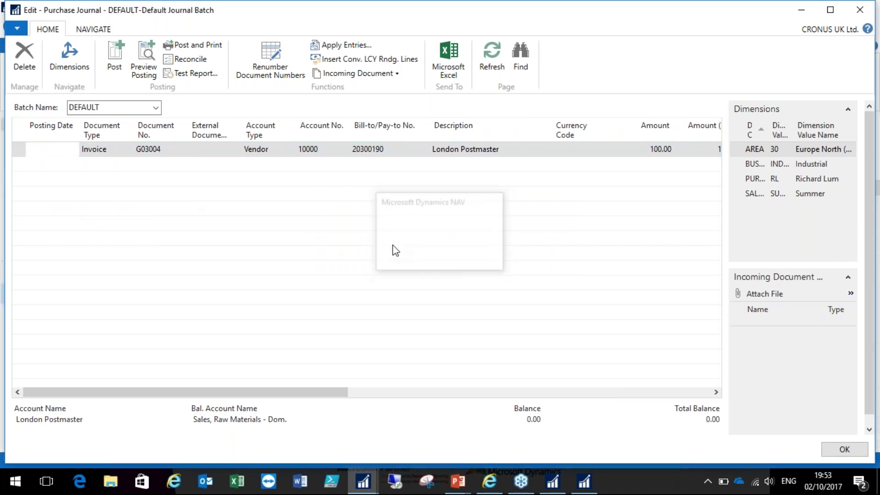
Step: Set the account type of the new invoice line dated 01/11/2019 to Customer
left_click(128, 152)
left_click(190, 159)
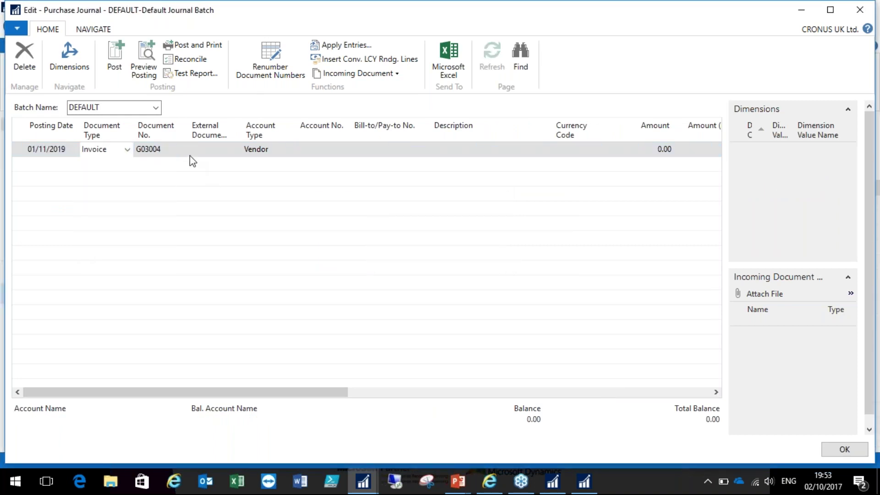
left_click(287, 152)
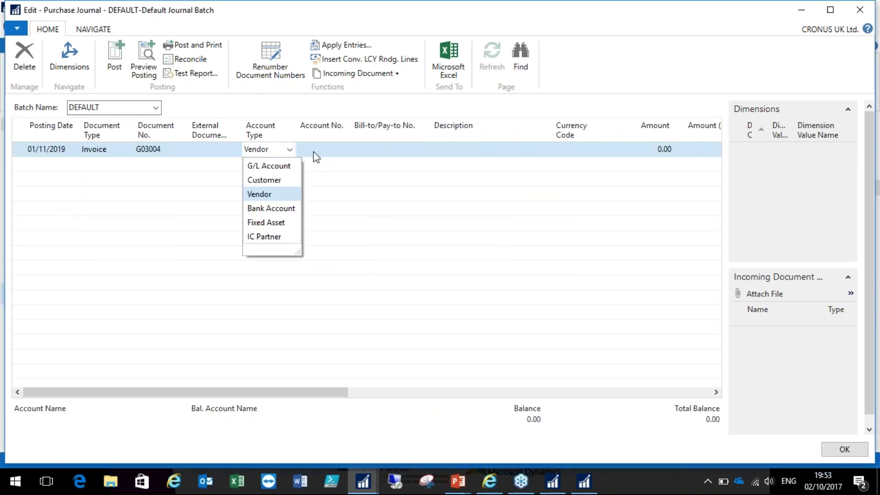
left_click(268, 182)
key("Tab")
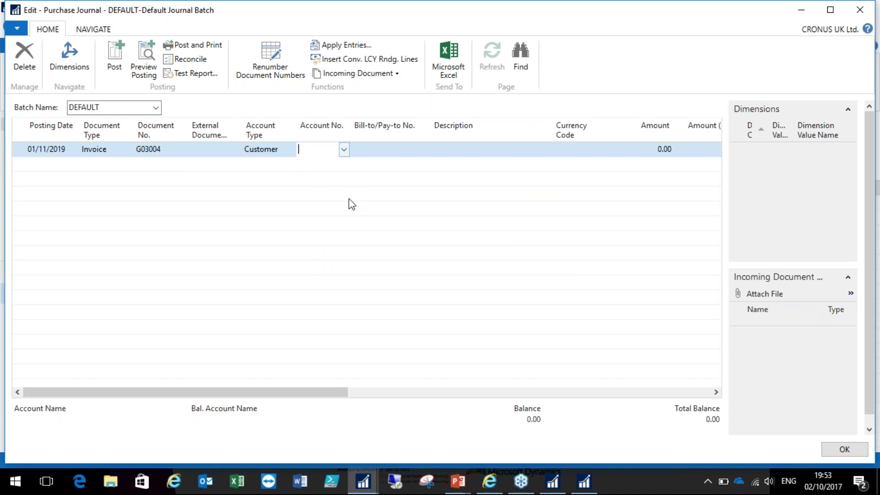
Step: Choose Spotsmeyer's Furnishings as the line's account and agree to use it despite its different bill-to customer
key("alt+Down")
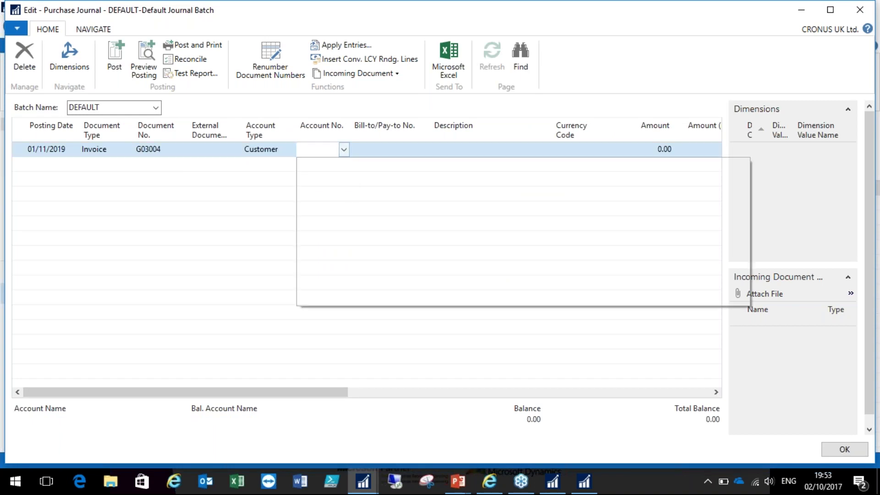
left_click(372, 196)
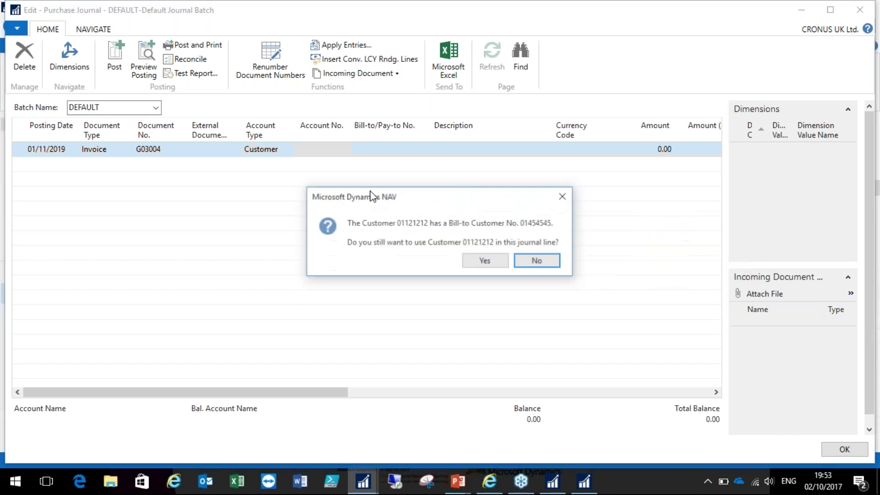
left_click(483, 259)
key("Return")
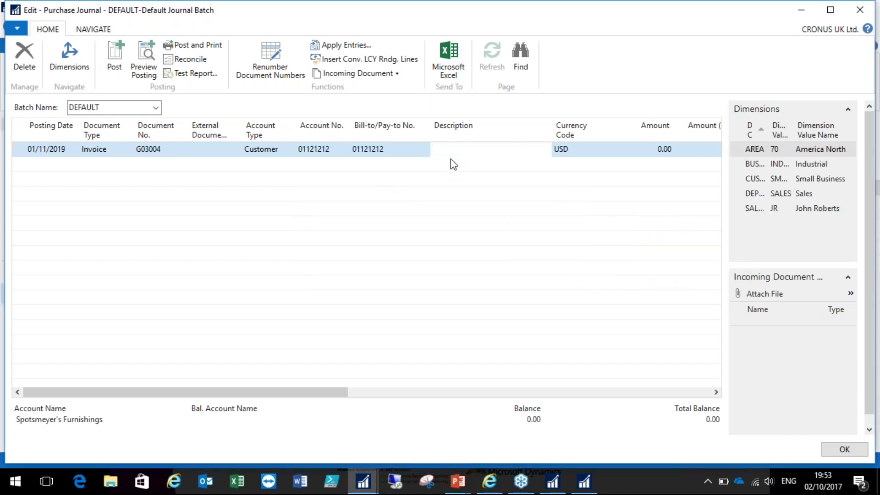
Step: Enter an amount of 1,000.00 on the Spotsmeyer's Furnishings invoice line
type("10")
key("BackSpace")
key("BackSpace")
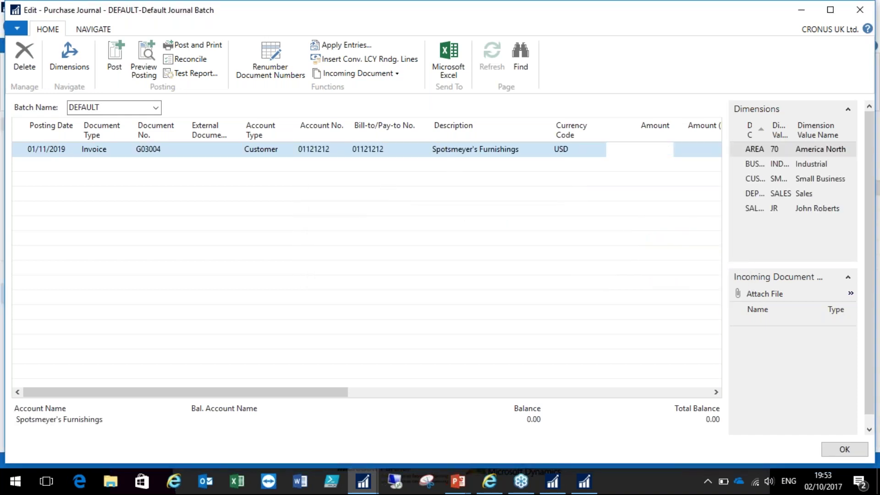
type("1000")
key("Return")
Step: Assign the Deferred Expenses G/L account as the balancing account of the invoice line
left_click_drag(334, 398, 395, 394)
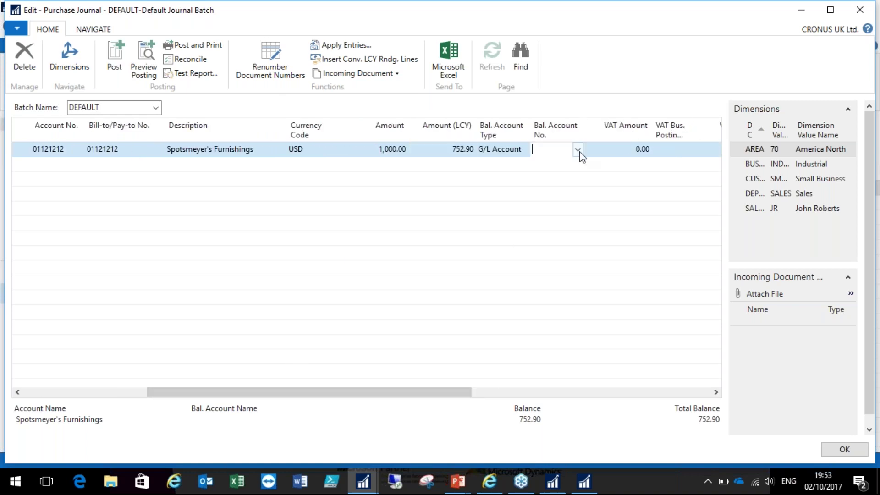
left_click(578, 152)
scroll(596, 275, "down", 6)
scroll(626, 303, "up", 2)
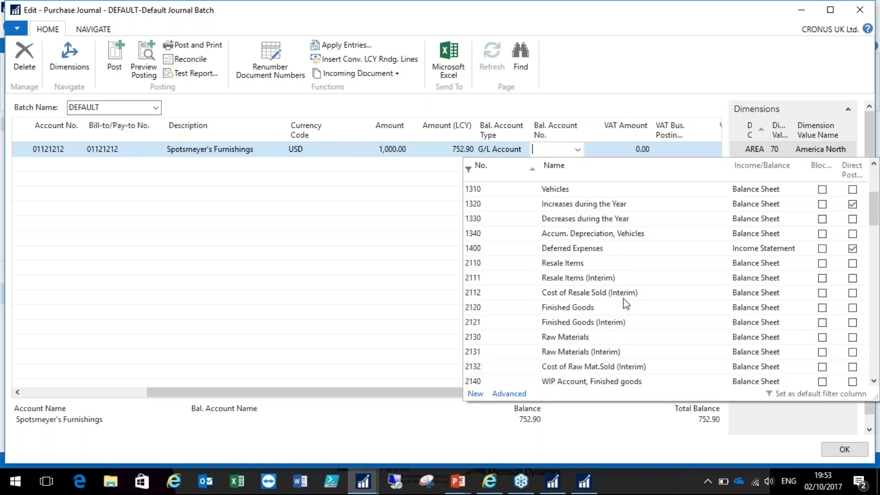
left_click(610, 249)
key("Tab")
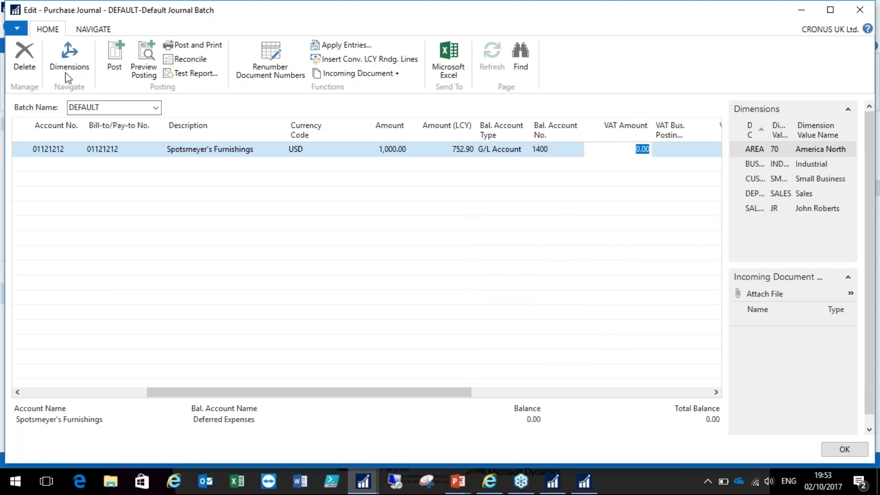
Step: Post the purchase journal lines and confirm the posting
key("F9")
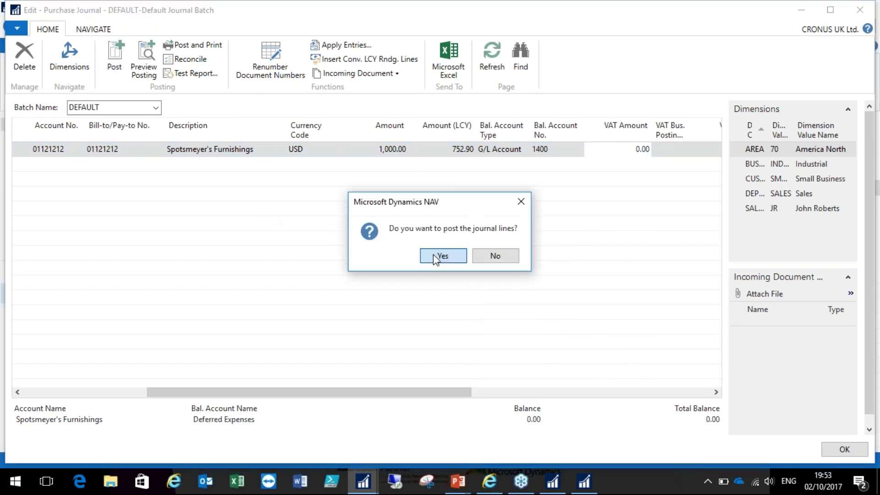
left_click(434, 256)
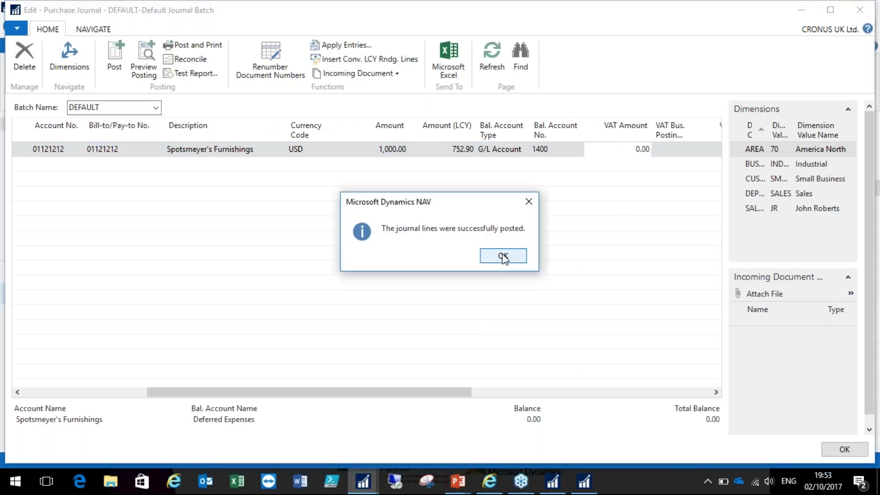
left_click(500, 255)
Step: Return to the Permissions window for TEST3, stop the recording and add the recorded permissions to the set
mouse_move(583, 490)
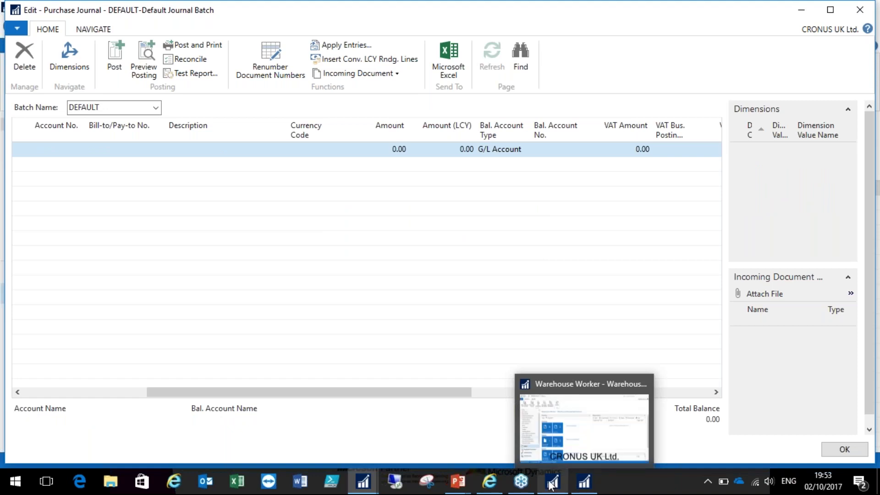
mouse_move(362, 482)
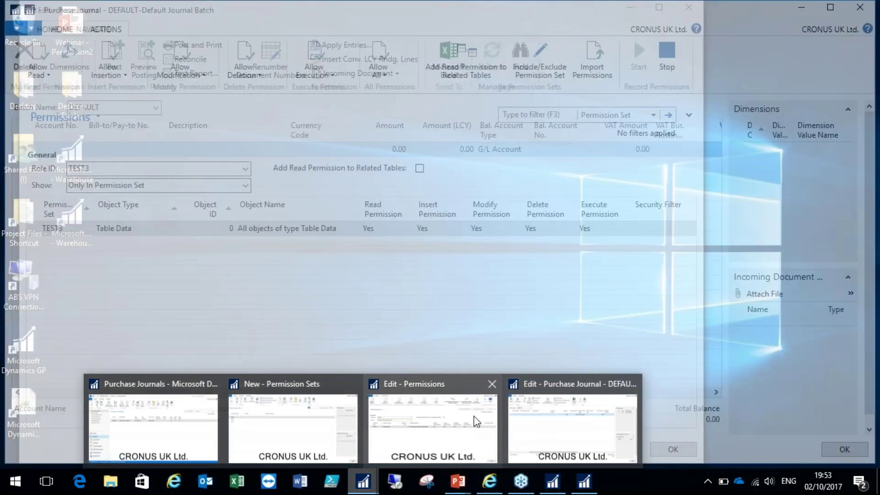
left_click(476, 422)
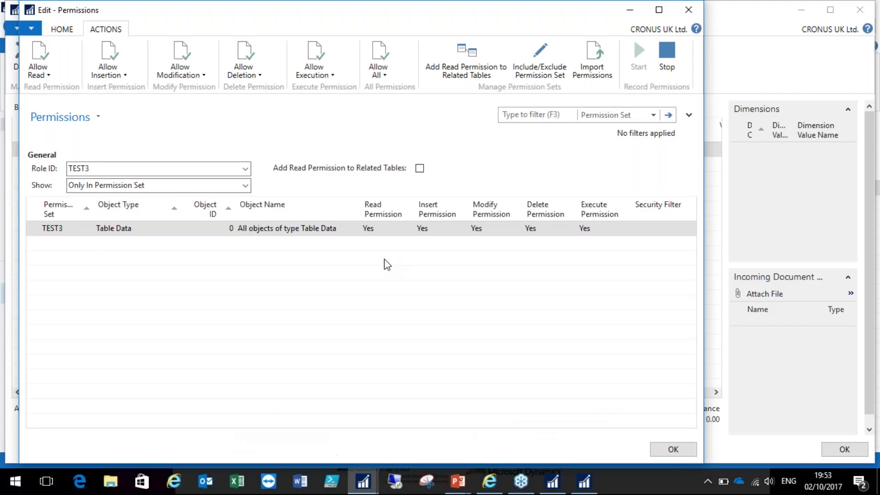
scroll(672, 366, "up", 2)
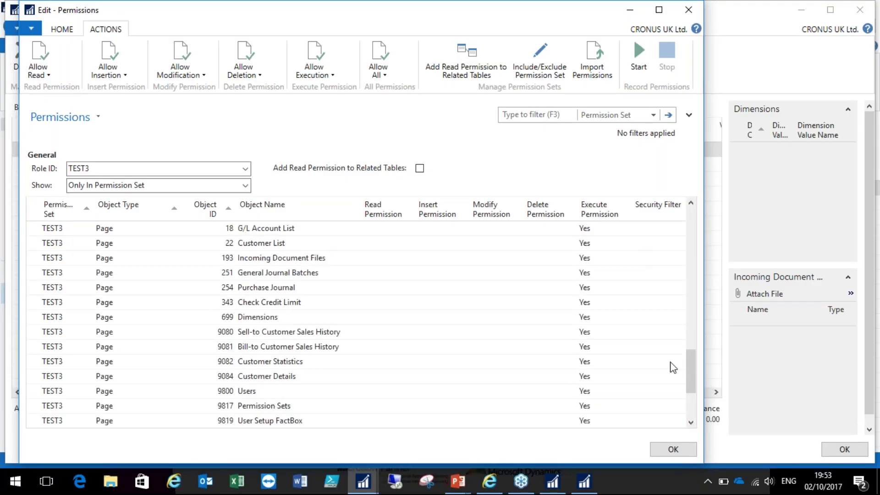
Step: Maximize the Permissions window and review the TEST3 entries from the first table data objects
scroll(672, 368, "up", 5)
left_click_drag(691, 316, 692, 214)
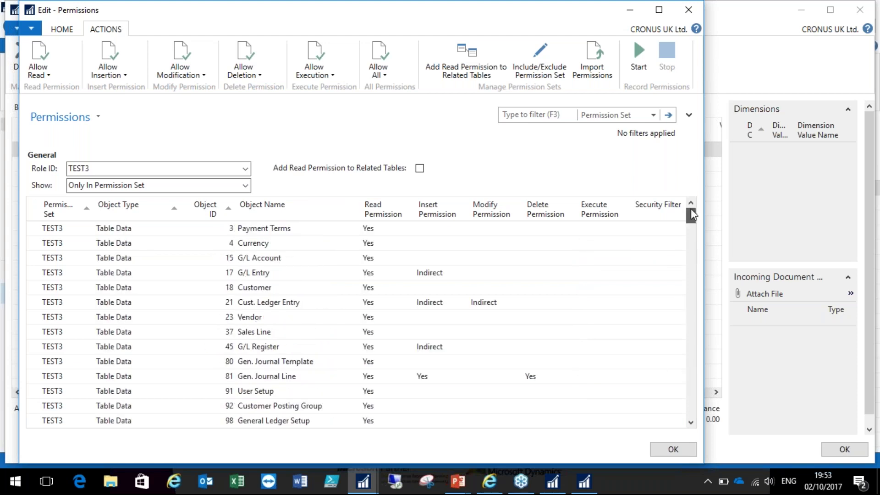
left_click(659, 10)
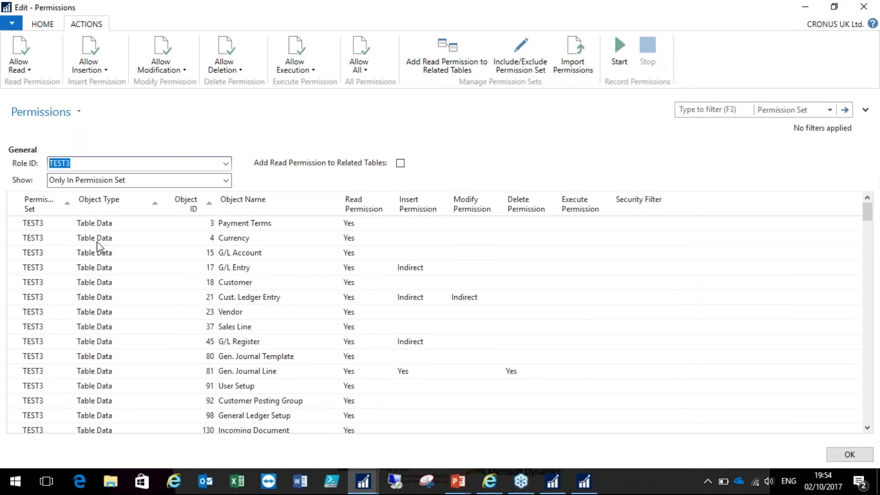